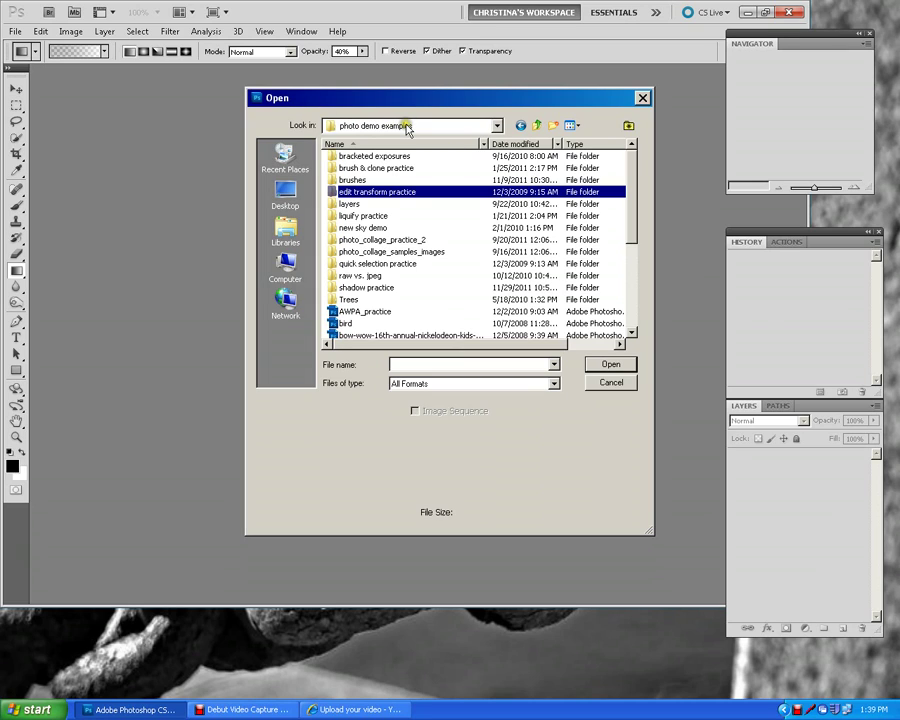
Step: Open watch.jpg from the edit transform practice folder
double_click(360, 193)
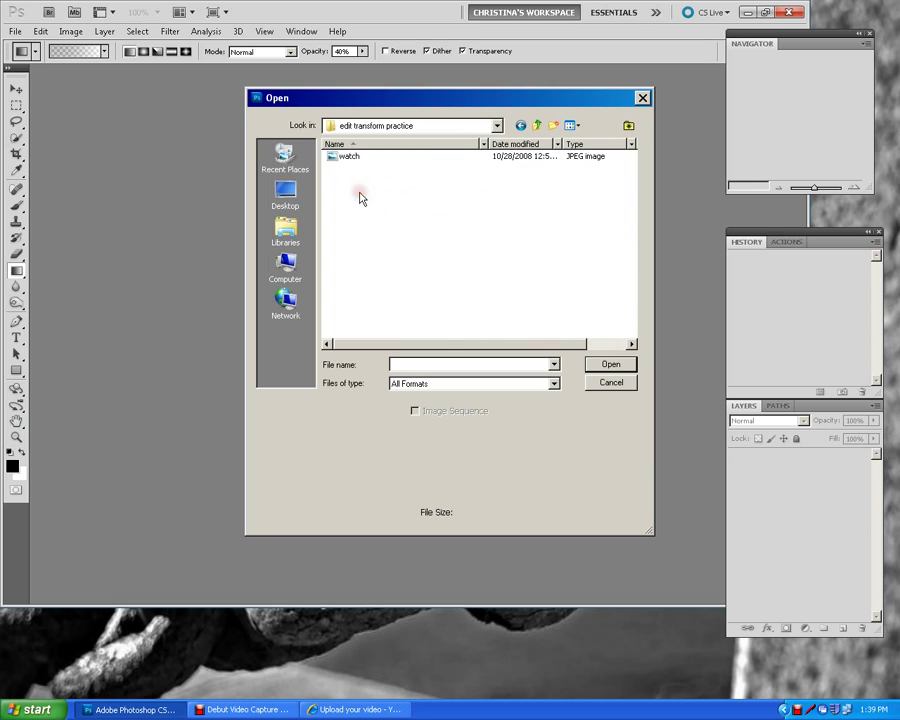
left_click(347, 158)
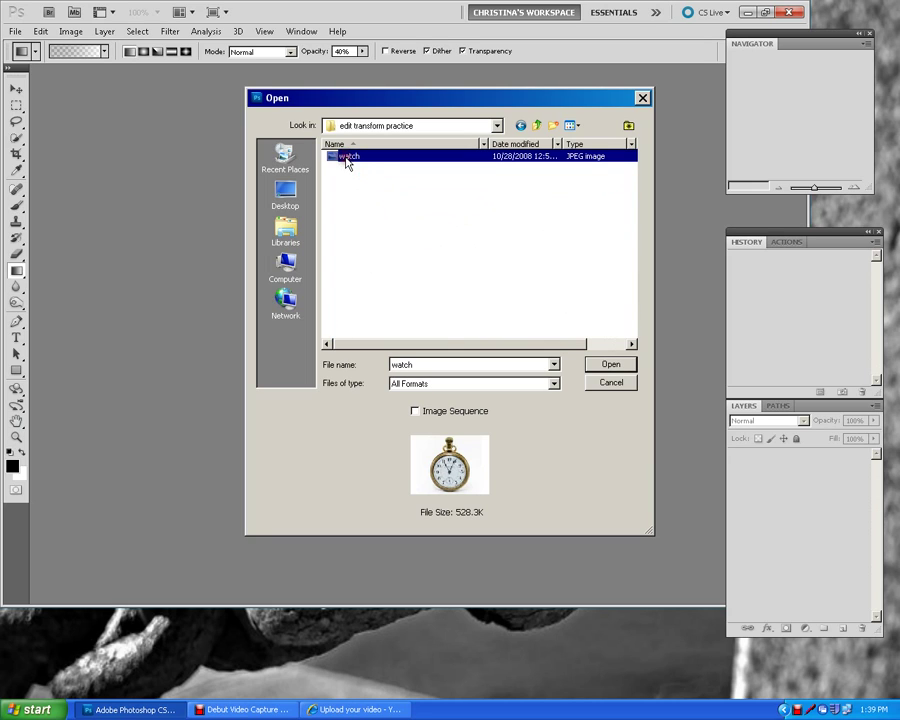
left_click(610, 365)
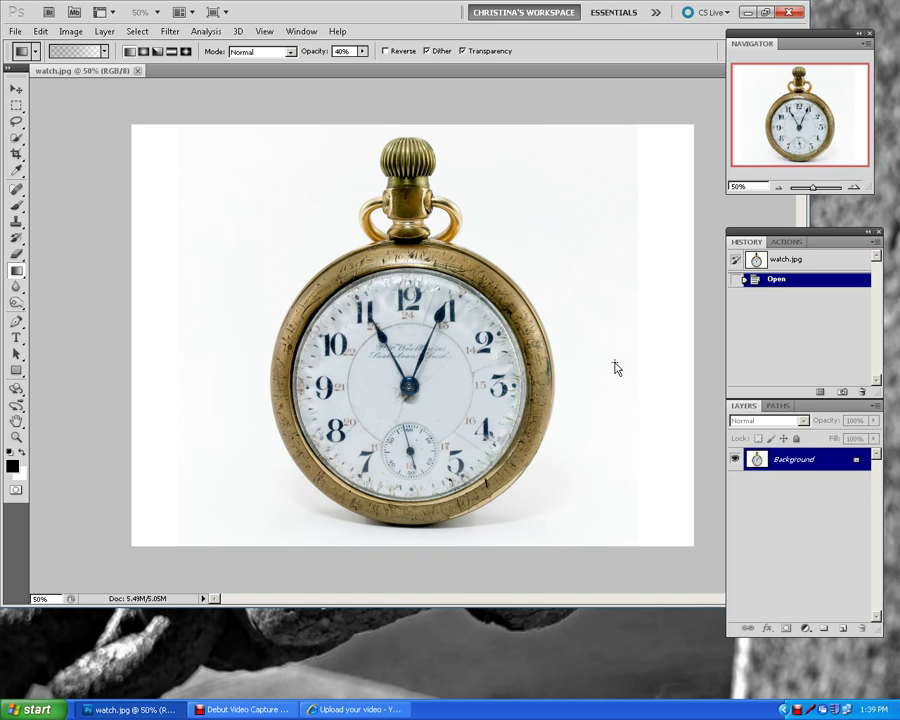
Step: Convert the Background layer into a normal layer named Layer 0 via the New Layer dialog
right_click(816, 463)
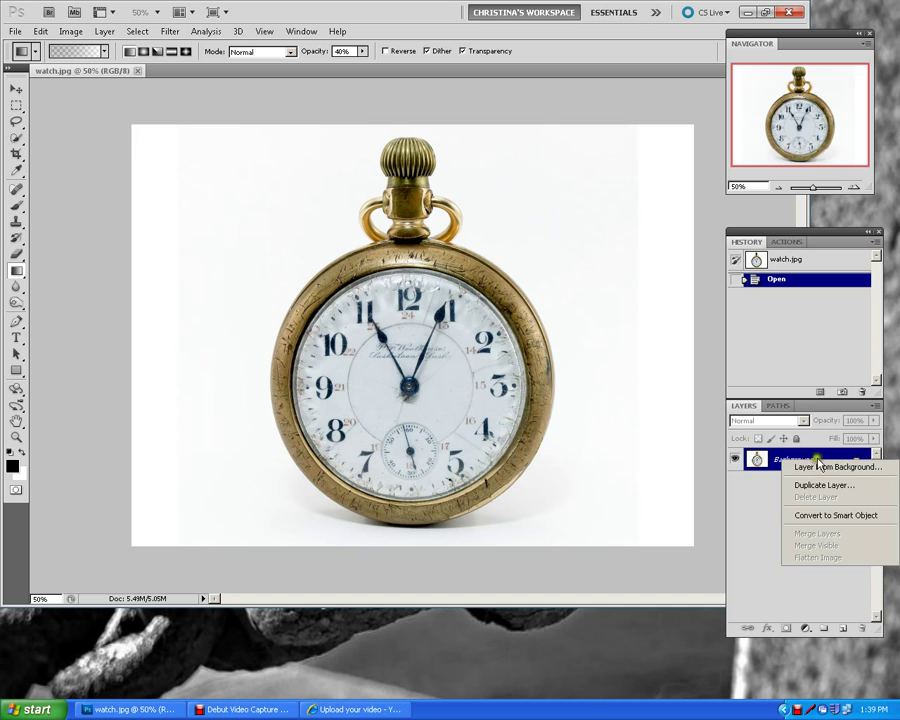
left_click(846, 458)
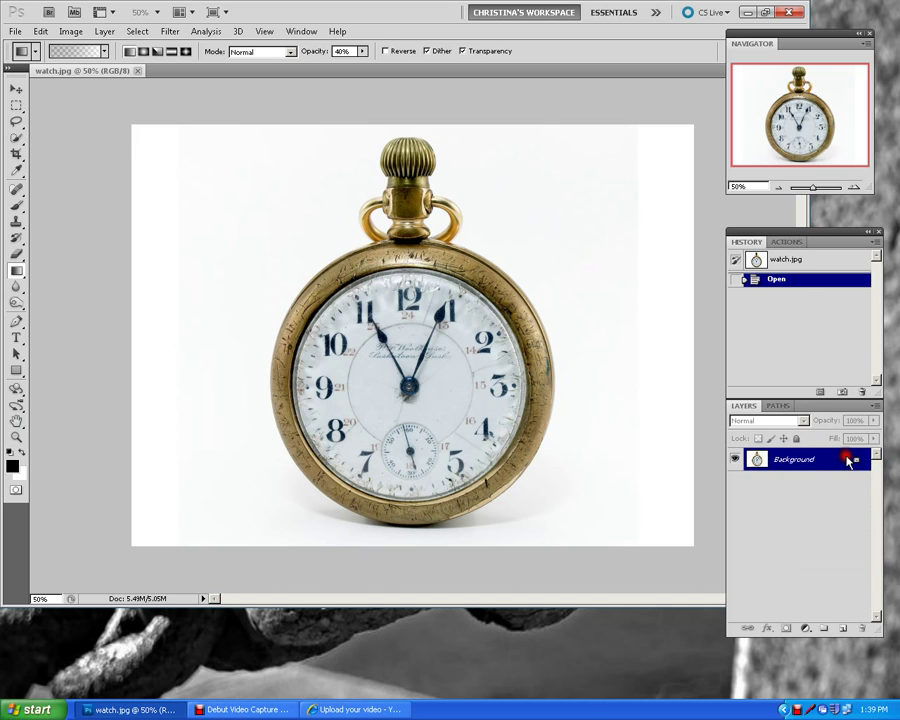
double_click(832, 461)
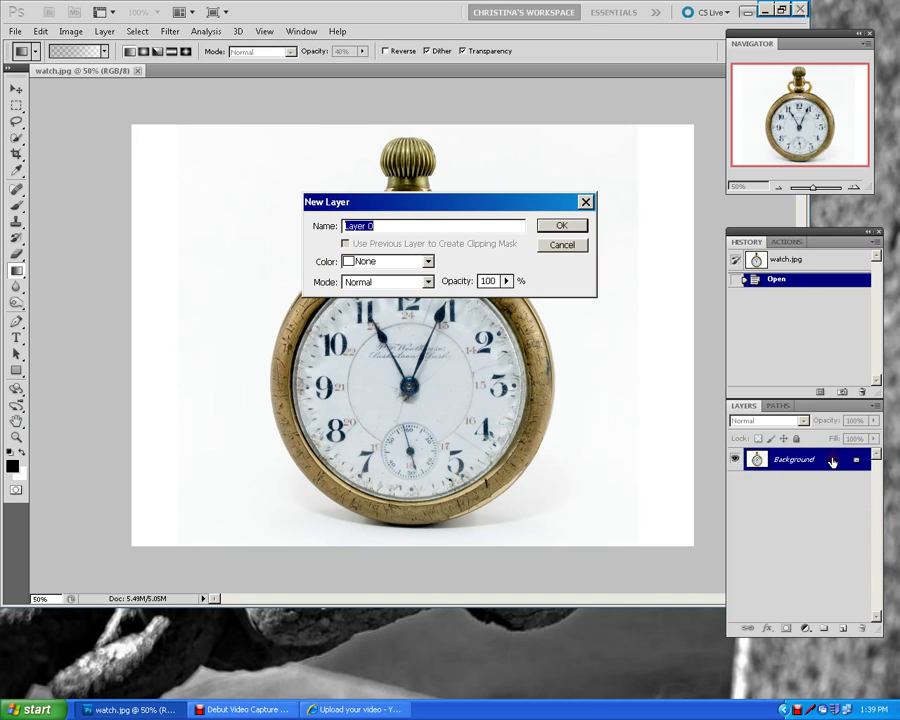
left_click(566, 227)
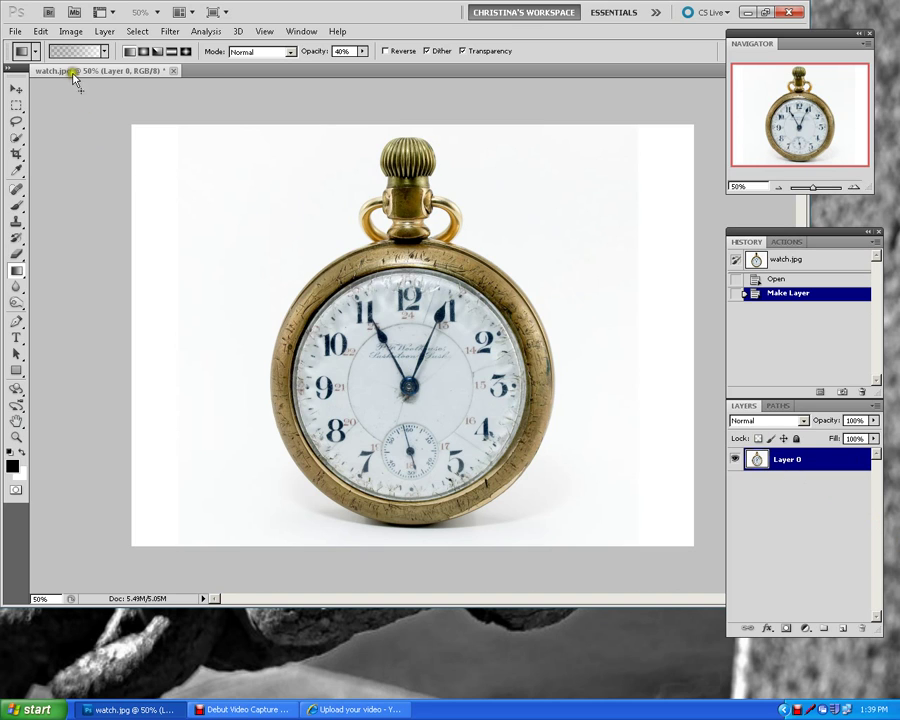
Step: Put Layer 0 under Edit > Transform > Scale, keeping width and height at 100%
left_click(40, 31)
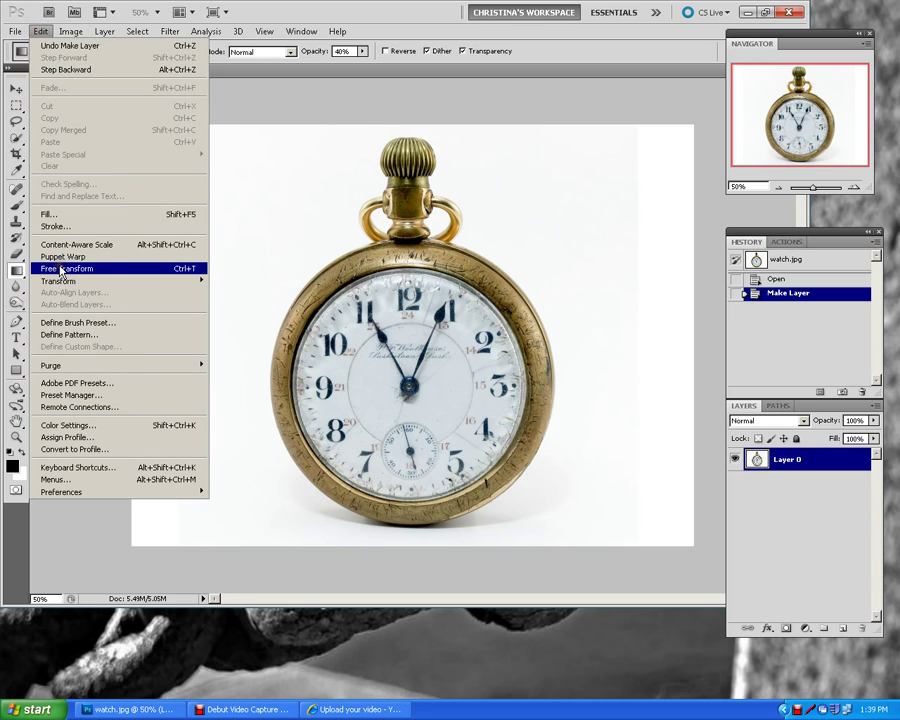
mouse_move(67, 286)
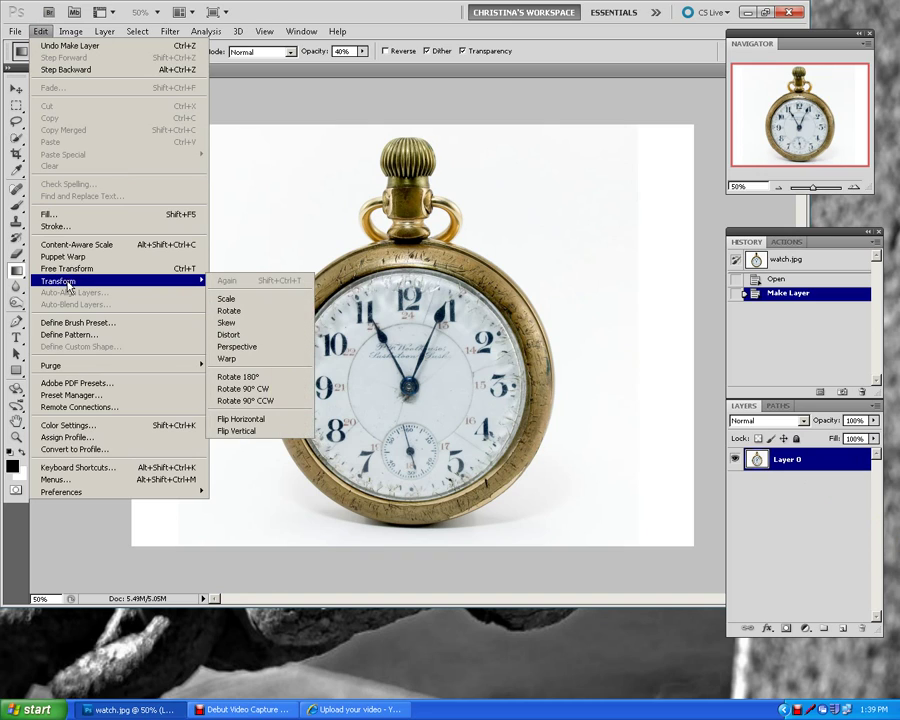
left_click(233, 300)
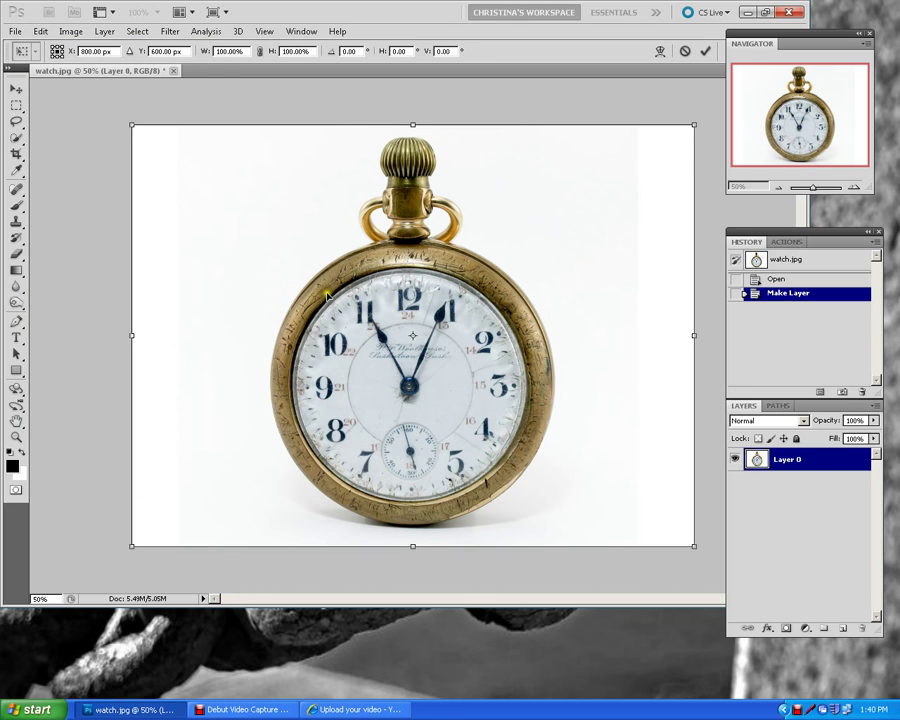
mouse_move(695, 124)
left_mouse_down()
mouse_move(565, 201)
mouse_move(597, 217)
mouse_move(645, 186)
mouse_move(669, 139)
mouse_move(625, 145)
mouse_move(609, 207)
mouse_move(631, 218)
mouse_move(645, 197)
mouse_move(649, 159)
mouse_move(669, 155)
mouse_move(631, 197)
mouse_move(581, 199)
mouse_move(556, 175)
mouse_move(565, 162)
mouse_move(590, 203)
mouse_move(627, 191)
mouse_move(704, 117)
mouse_move(669, 155)
mouse_move(496, 275)
mouse_move(647, 170)
mouse_move(637, 179)
mouse_move(484, 273)
mouse_move(643, 155)
mouse_move(618, 183)
mouse_move(488, 277)
mouse_move(647, 147)
mouse_move(621, 146)
mouse_move(577, 209)
mouse_move(667, 253)
mouse_move(649, 151)
mouse_move(494, 150)
mouse_move(558, 225)
mouse_move(619, 185)
mouse_move(641, 149)
mouse_move(697, 125)
mouse_move(686, 140)
mouse_move(672, 137)
mouse_move(695, 125)
left_mouse_up()
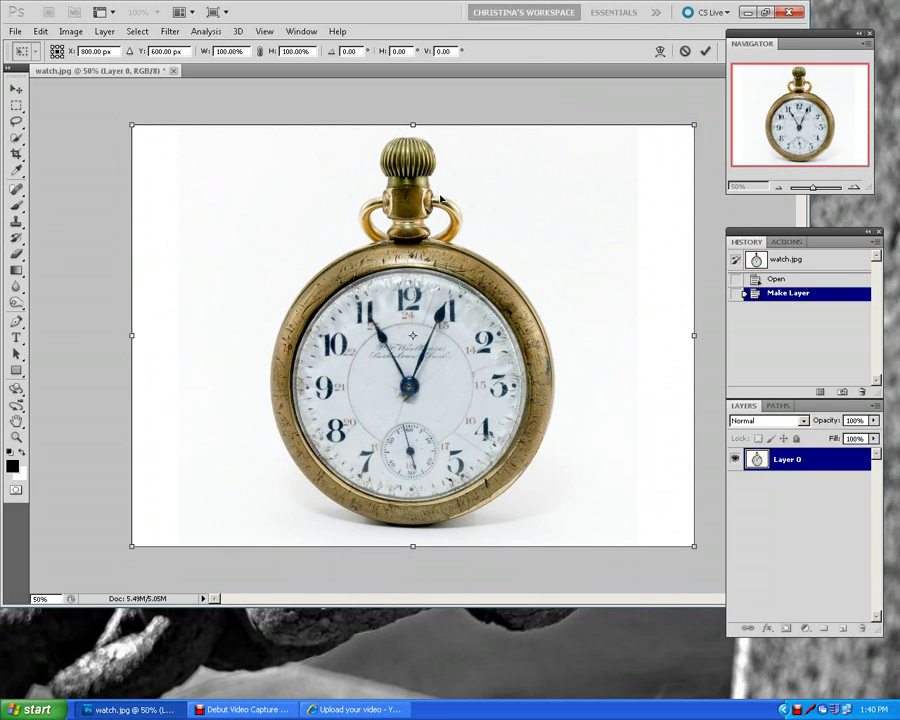
Step: Tilt the watch layer with Edit > Transform > Rotate by dragging a corner handle
left_click(39, 31)
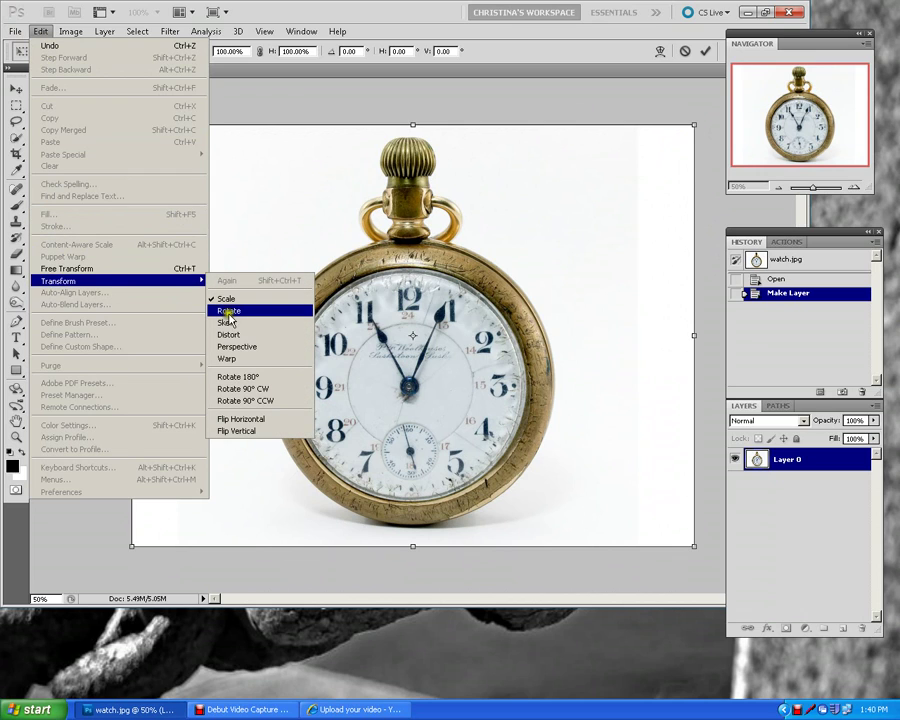
left_click(231, 310)
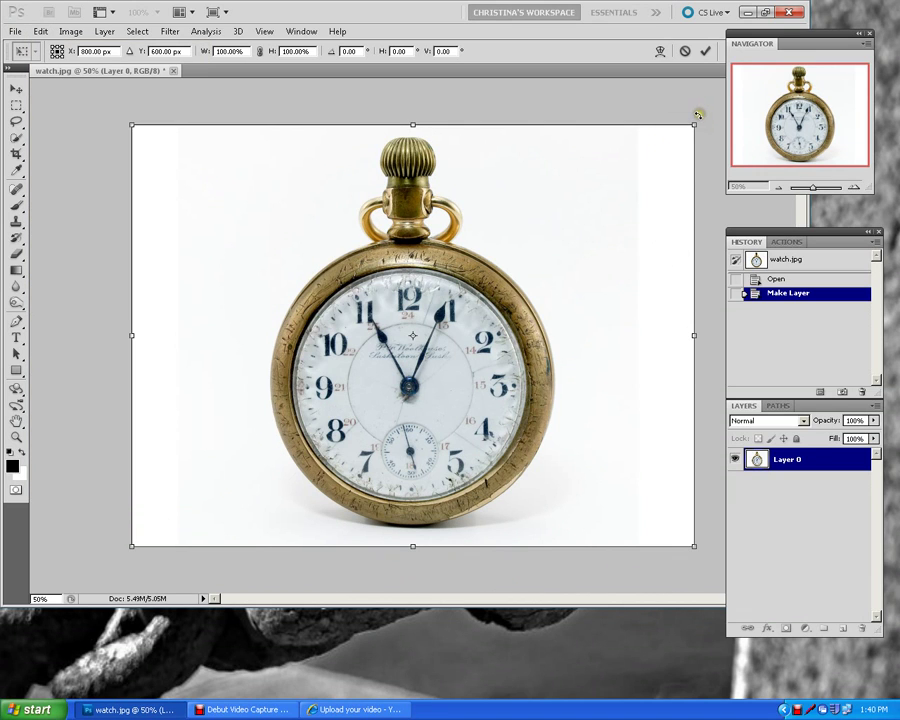
left_click_drag(698, 114, 620, 160)
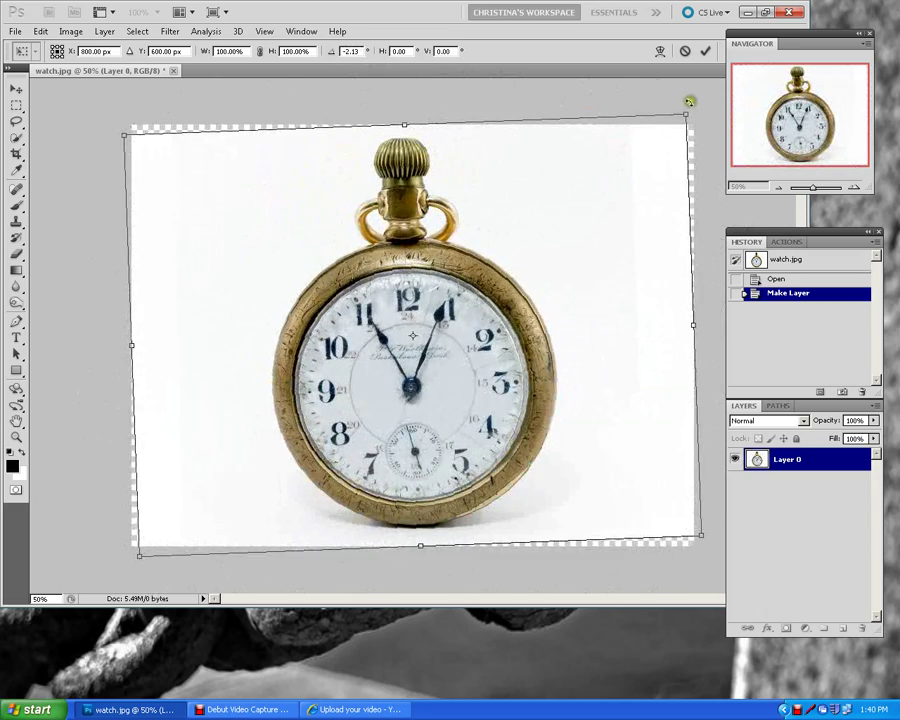
left_click_drag(689, 101, 600, 222)
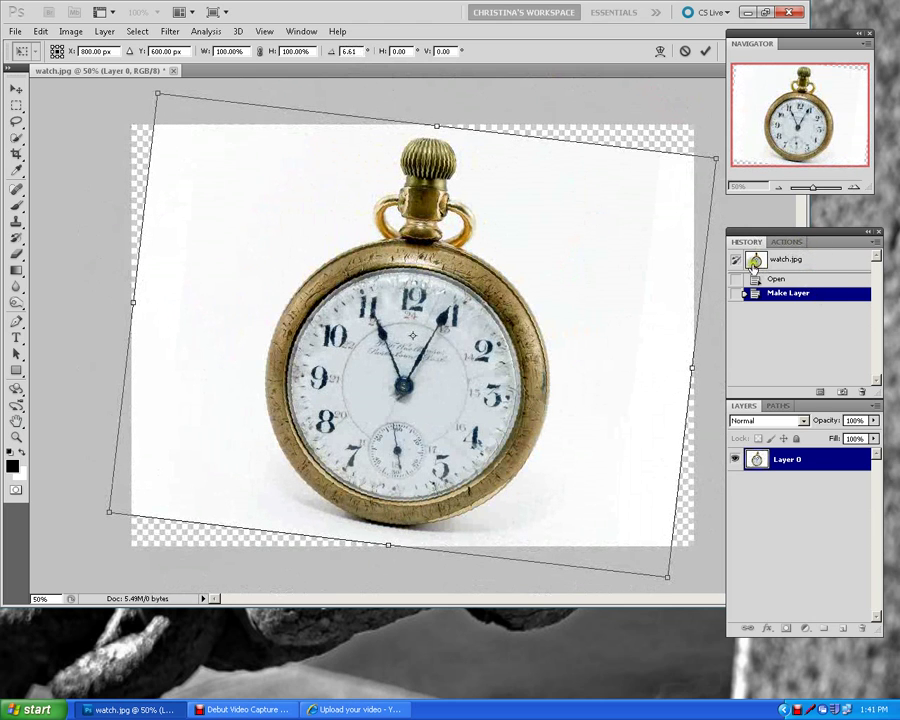
Step: Cancel the rotation, revert to the Open history state, and convert Background to Layer 0 again
key("g")
left_click(777, 279)
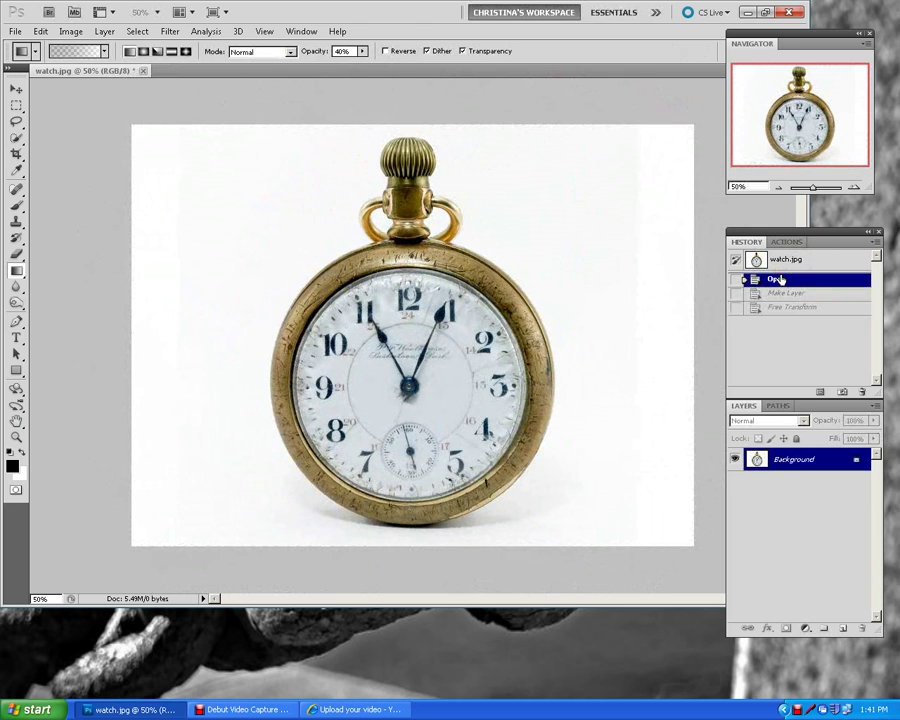
left_click(38, 31)
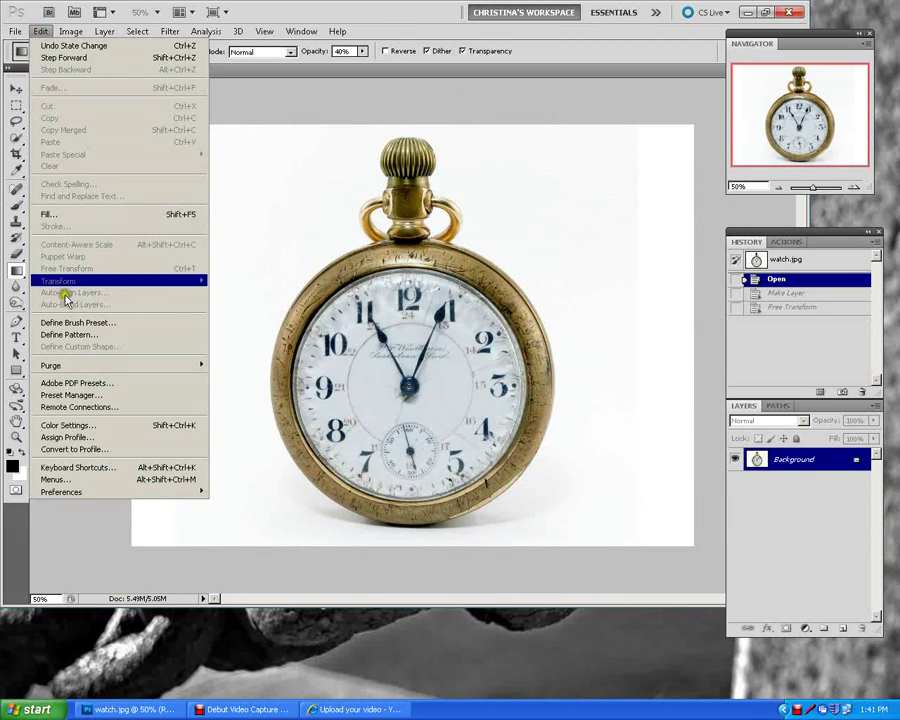
left_click(486, 242)
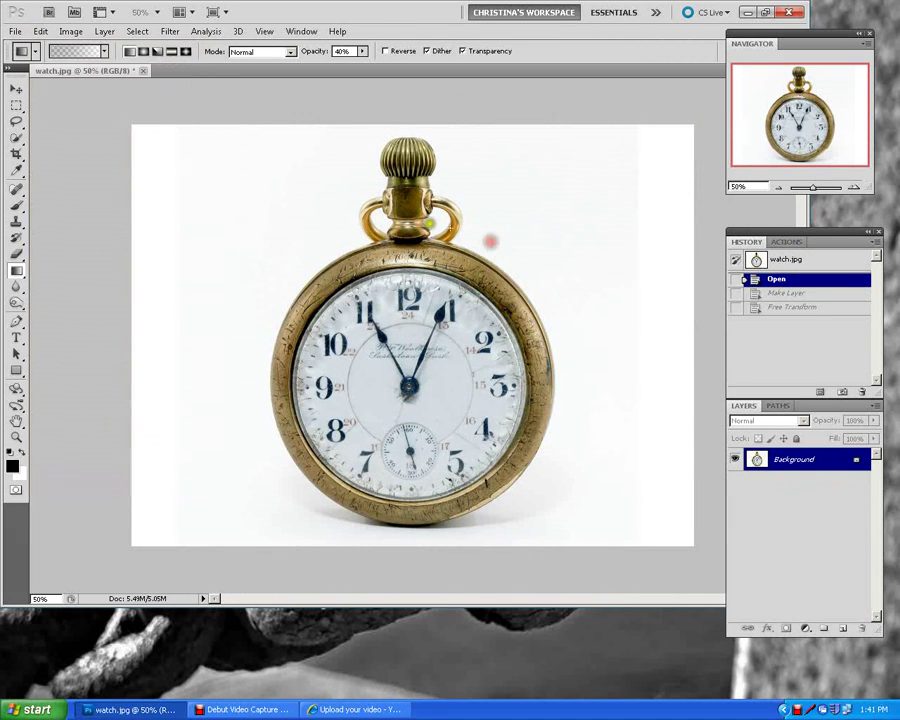
double_click(812, 462)
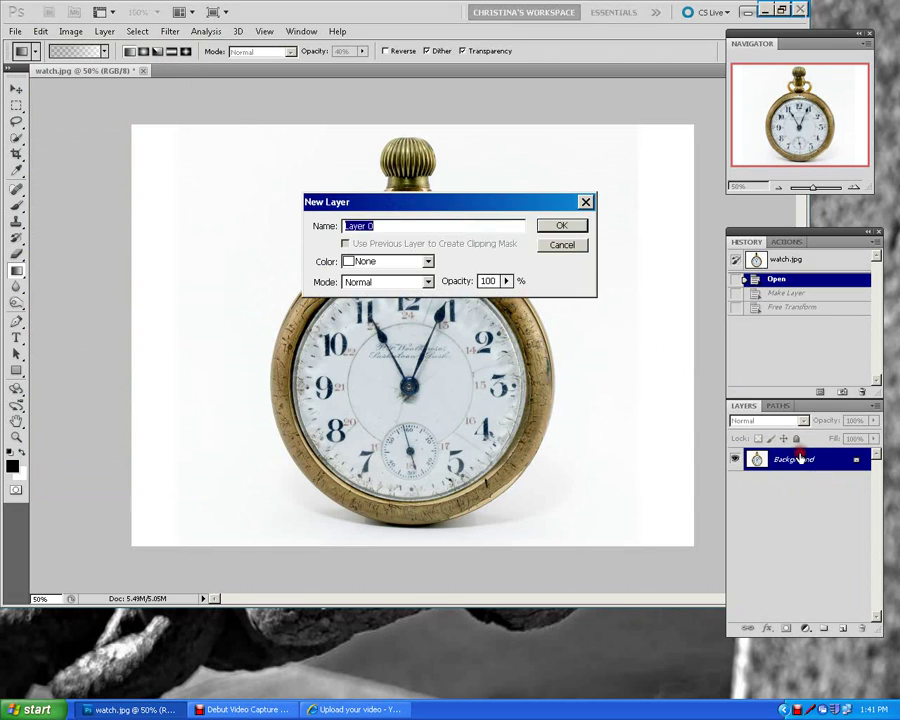
left_click(572, 224)
Step: Skew Layer 0 by shifting its top edge, about 0.67° horizontally
left_click(40, 31)
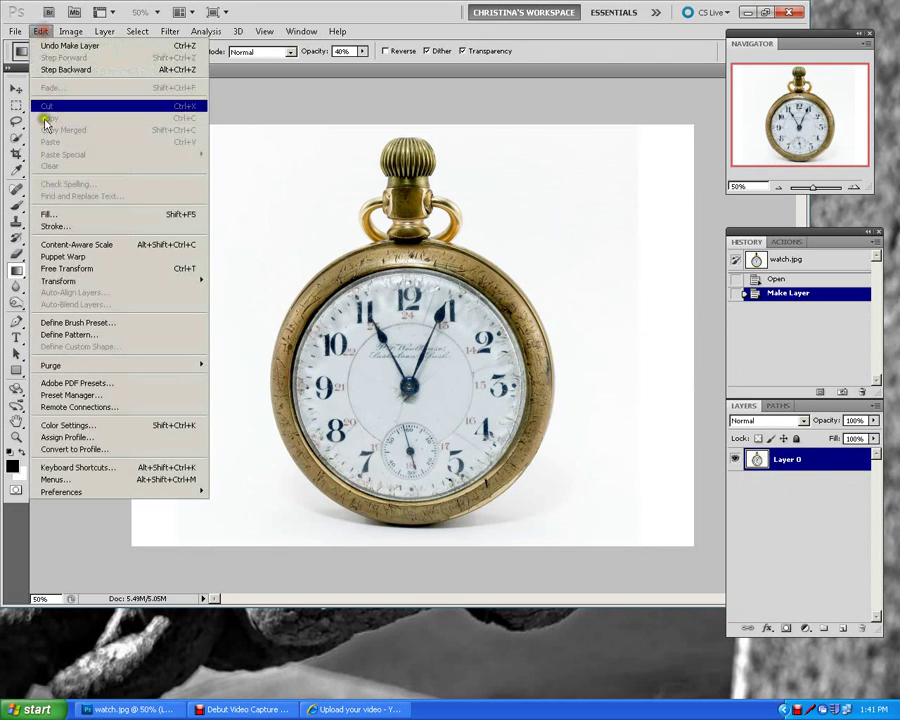
mouse_move(60, 281)
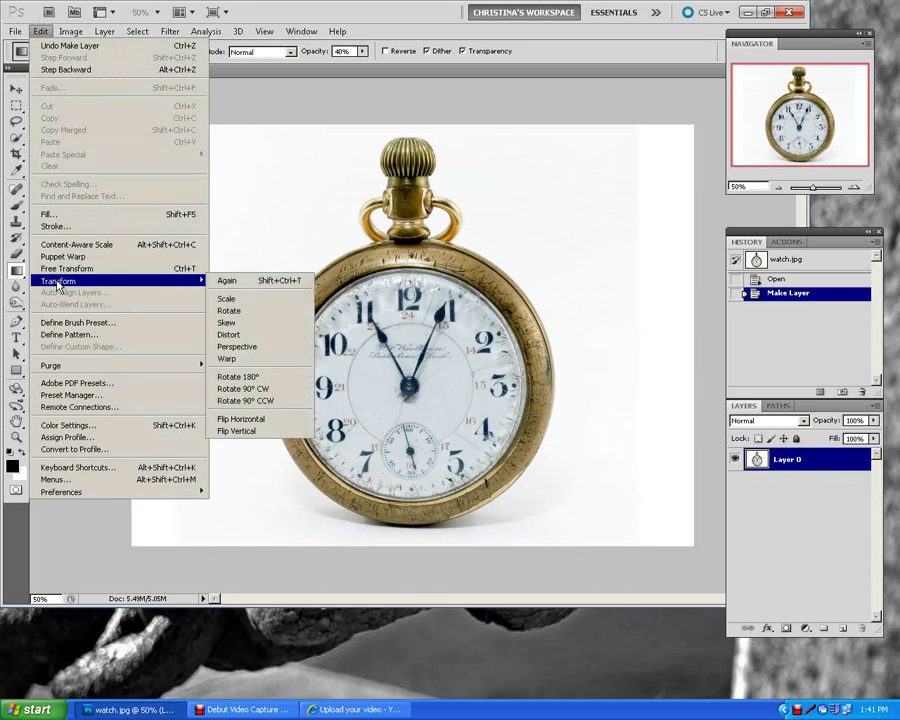
left_click(238, 316)
mouse_move(694, 126)
left_mouse_down()
mouse_move(518, 123)
mouse_move(713, 131)
mouse_move(599, 123)
mouse_move(698, 125)
left_mouse_up()
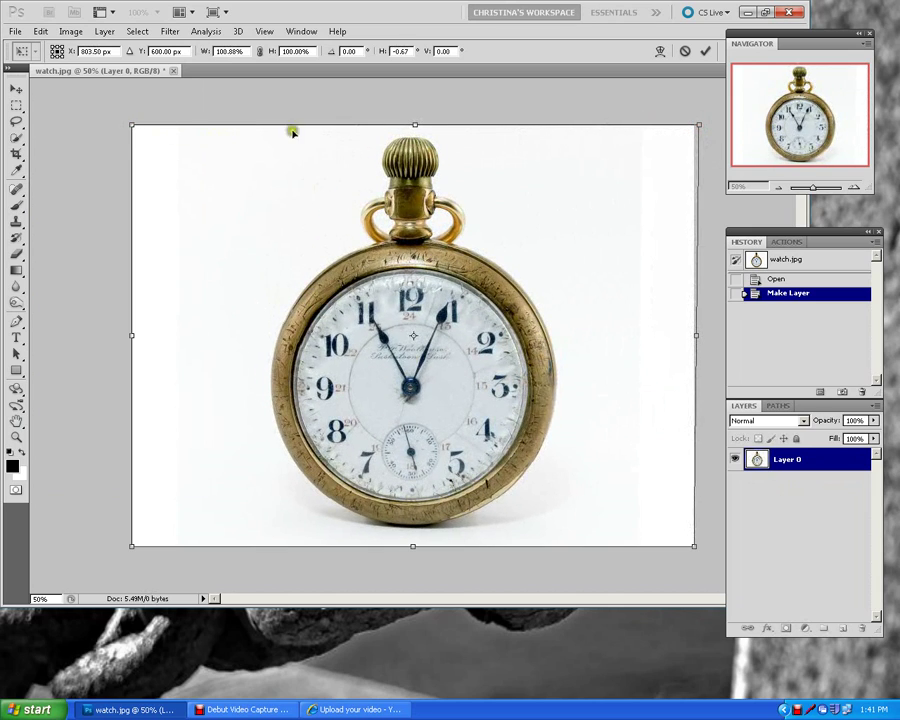
mouse_move(414, 127)
left_mouse_down()
mouse_move(345, 120)
mouse_move(530, 115)
mouse_move(305, 114)
mouse_move(537, 125)
mouse_move(321, 106)
mouse_move(531, 124)
mouse_move(410, 107)
mouse_move(421, 125)
left_mouse_up()
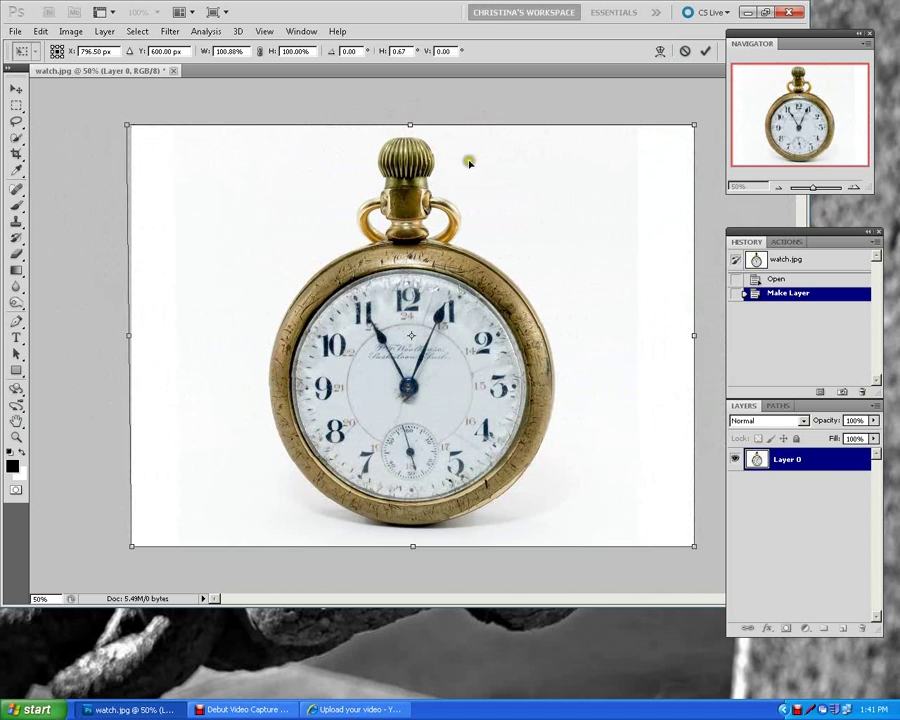
key("Return")
left_click(785, 293)
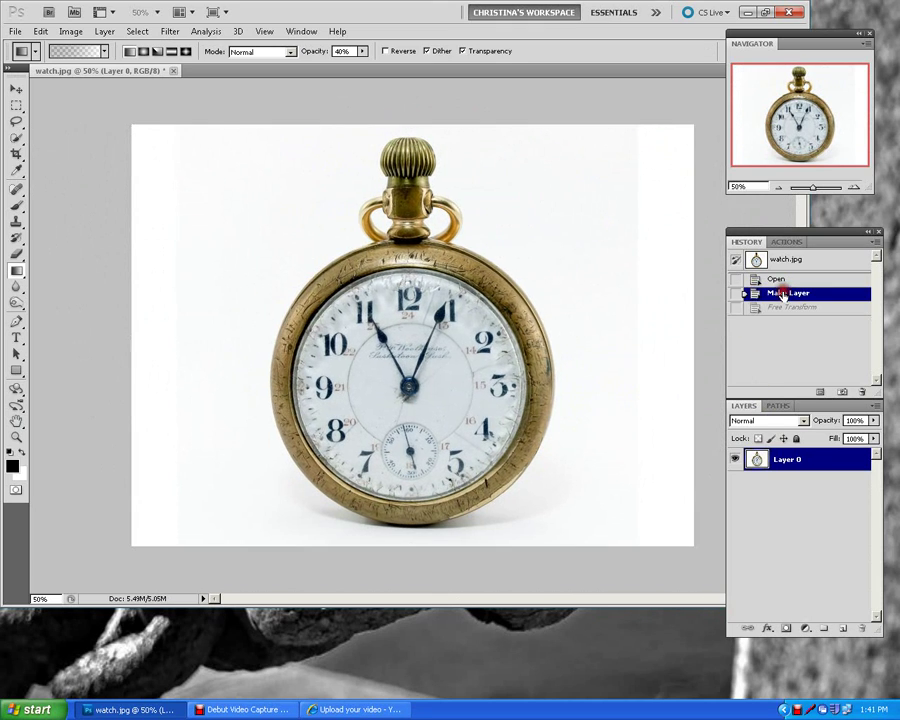
left_click(40, 31)
mouse_move(54, 289)
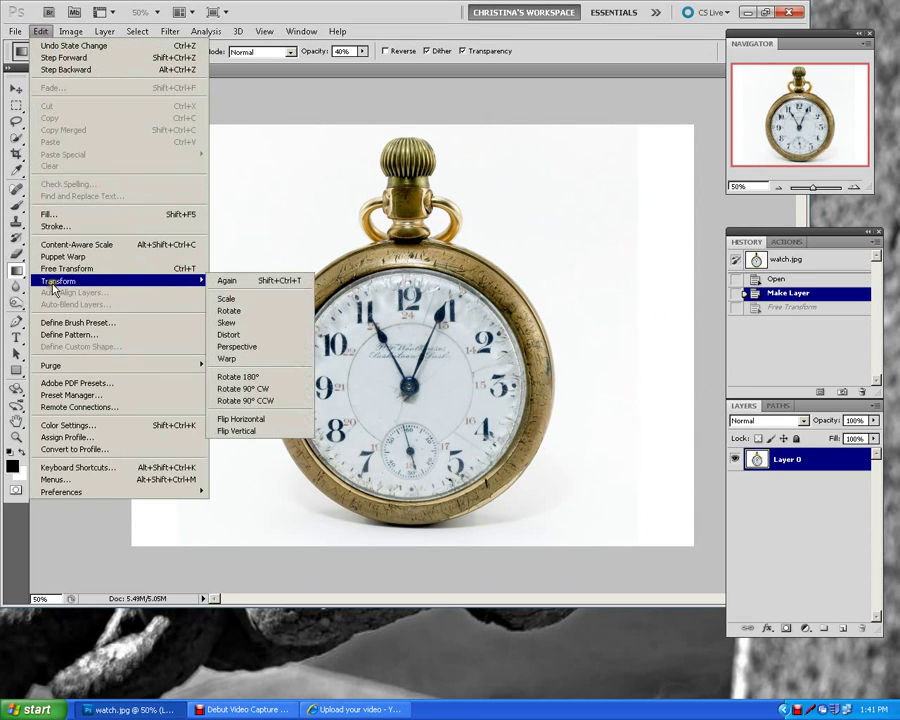
left_click(248, 335)
left_click_drag(693, 125, 597, 145)
left_click_drag(368, 135, 441, 207)
left_click_drag(200, 193, 392, 201)
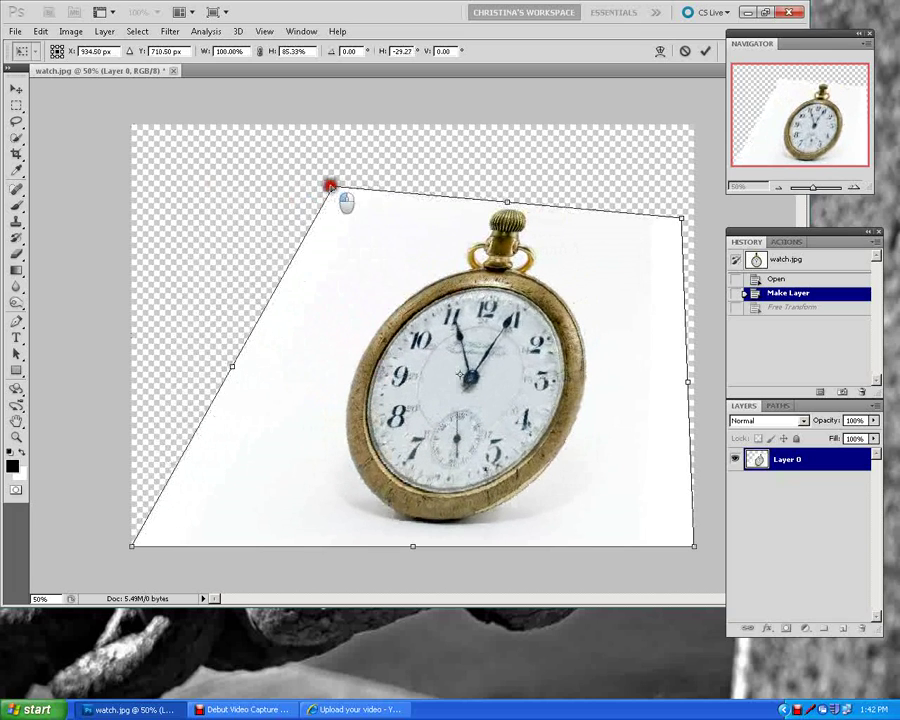
left_click_drag(330, 186, 333, 187)
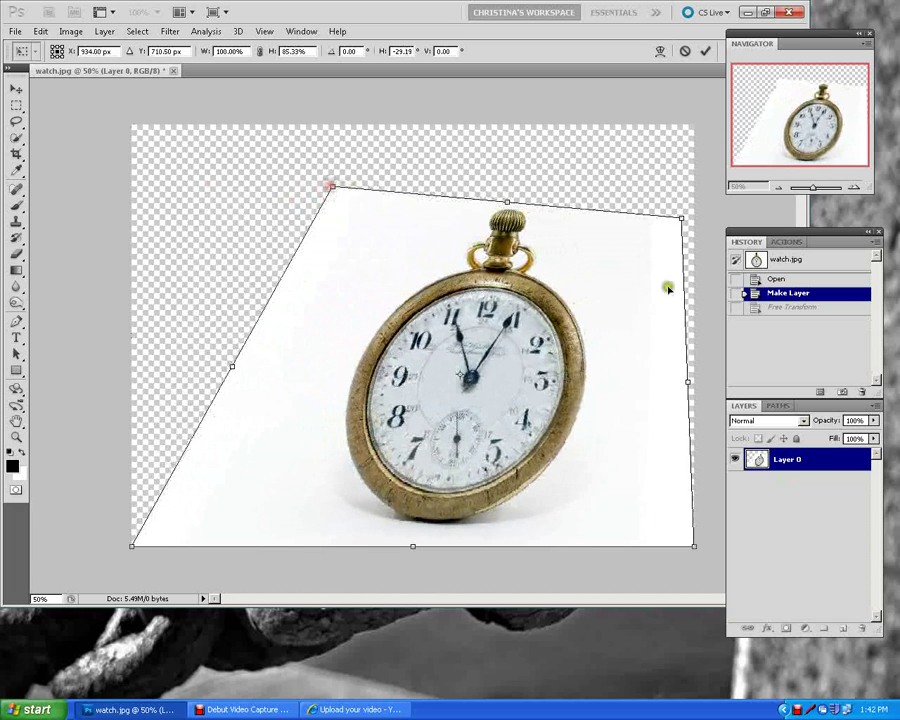
left_click(788, 306)
Step: Revert the distortion and apply a Perspective transform tapering the watch's top edge to a point
left_click(795, 294)
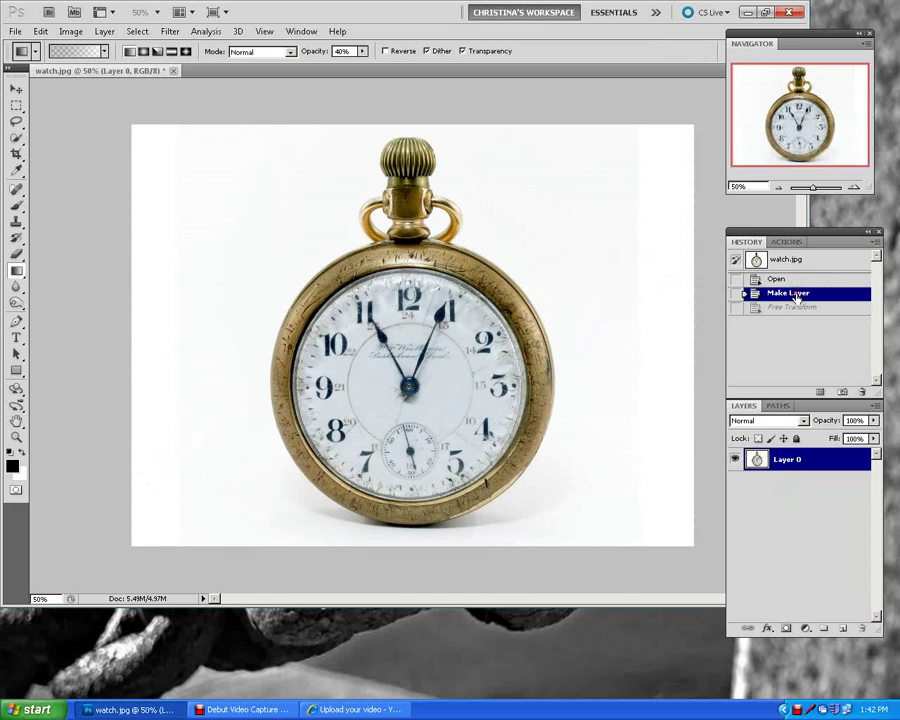
left_click(43, 31)
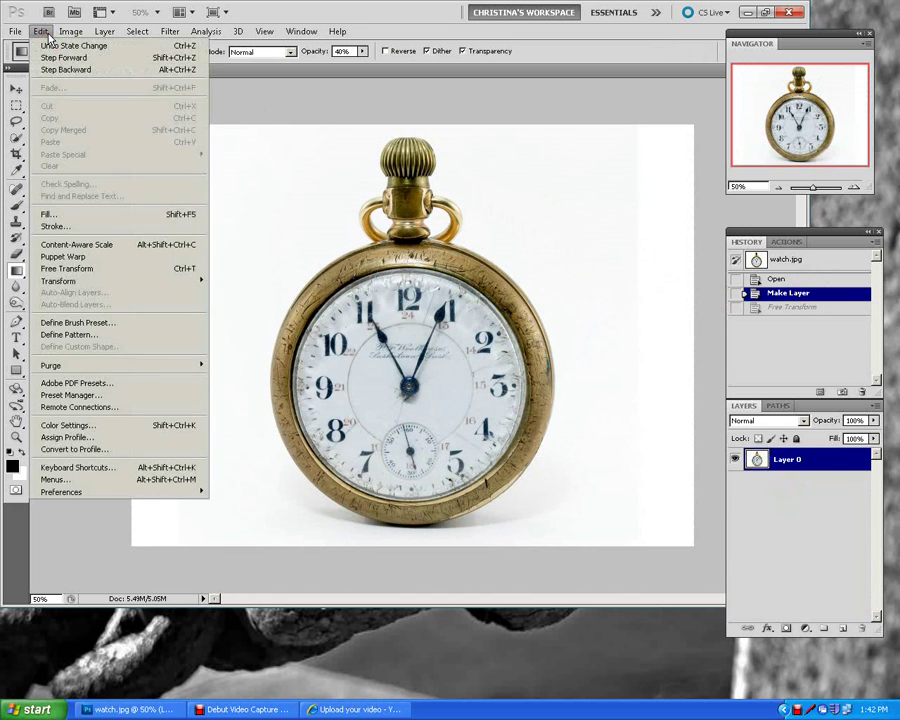
mouse_move(66, 282)
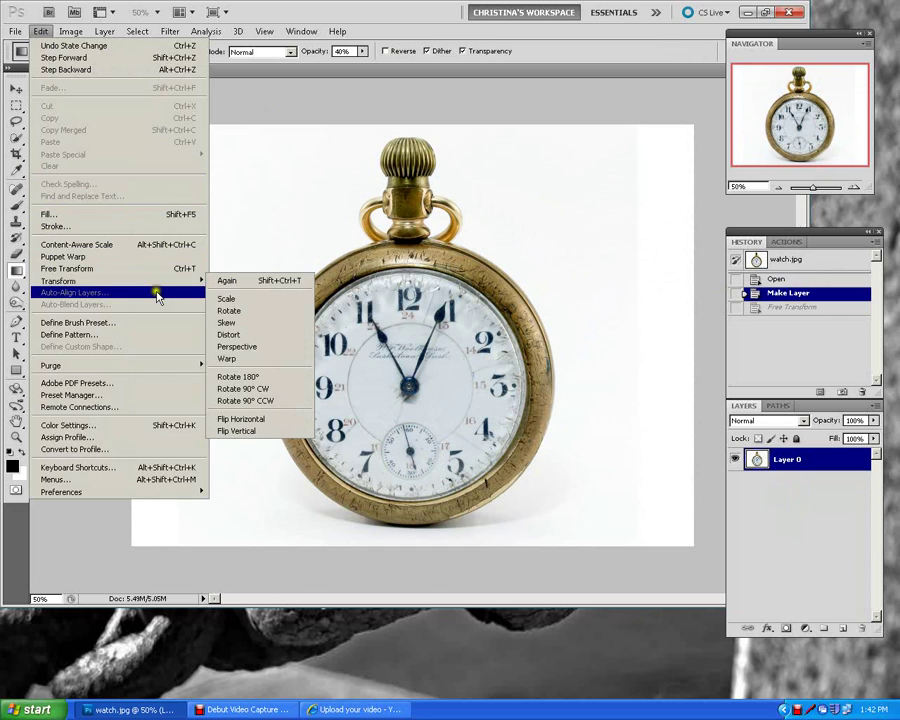
left_click(260, 346)
left_click_drag(132, 125, 222, 127)
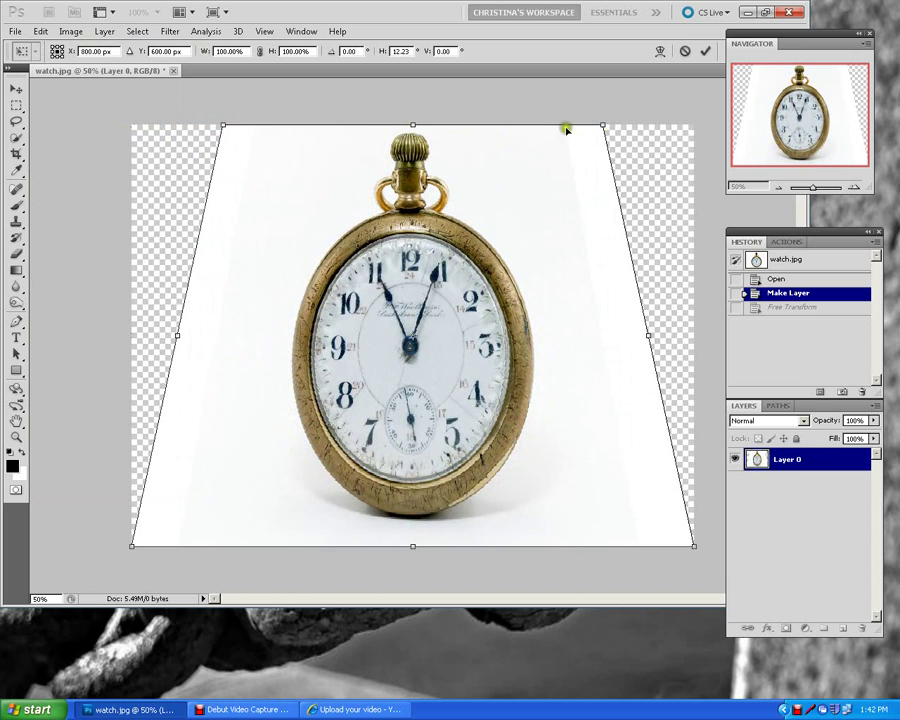
left_click_drag(222, 126, 396, 125)
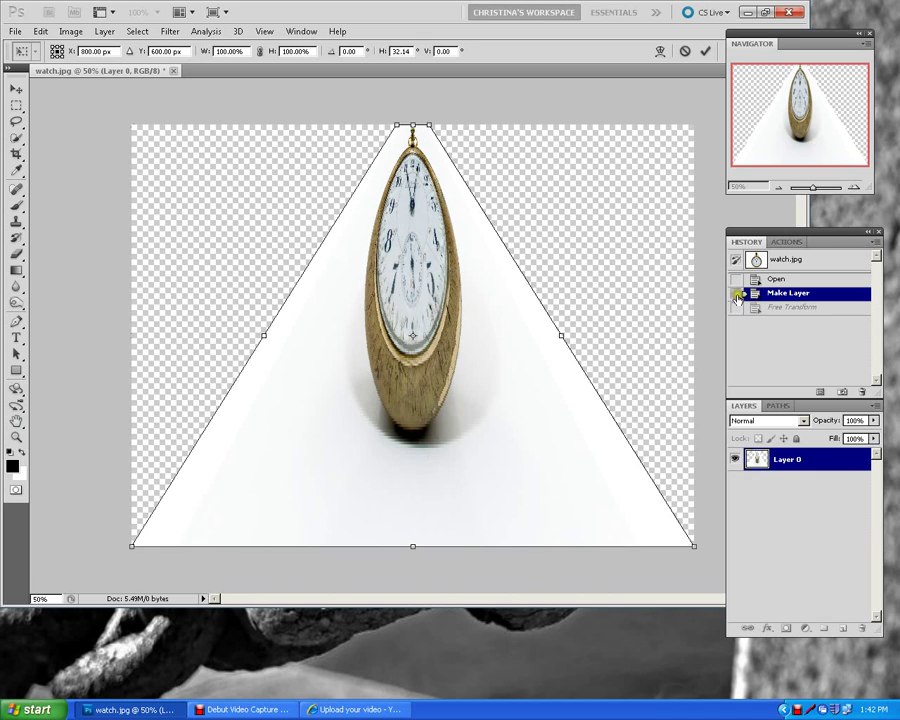
key("Return")
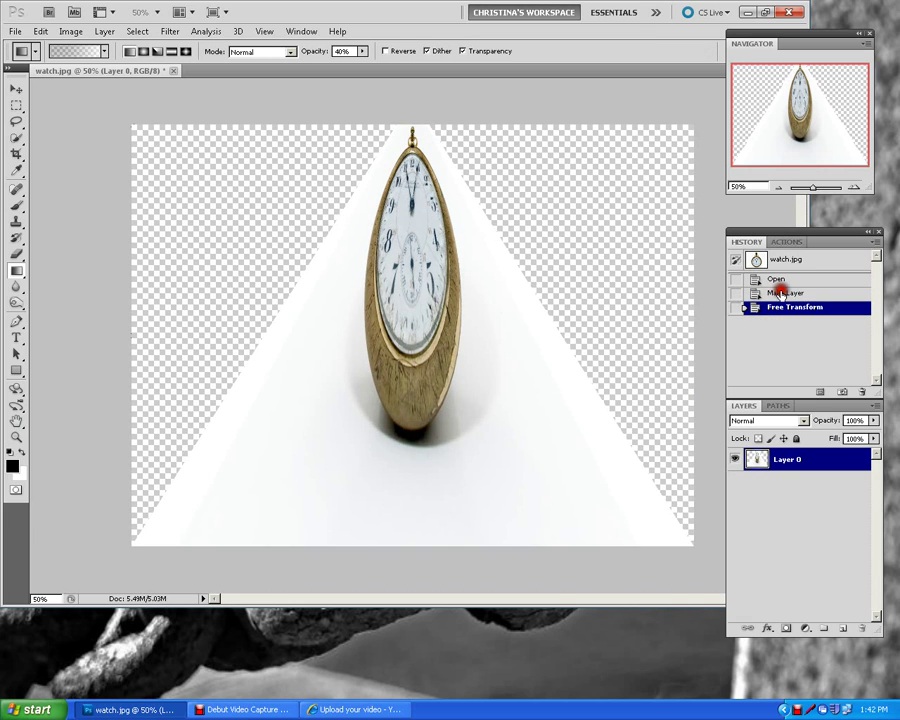
Step: Revert to the untransformed watch and commit a Warp pulling its corners outward into a leaning bulge
left_click(779, 294)
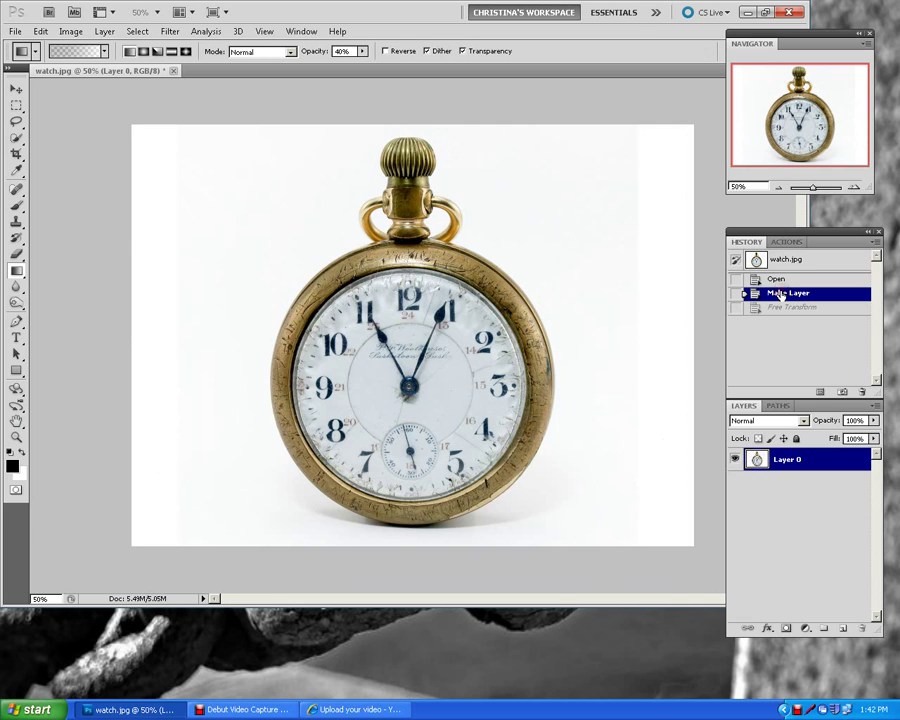
left_click(40, 31)
mouse_move(60, 281)
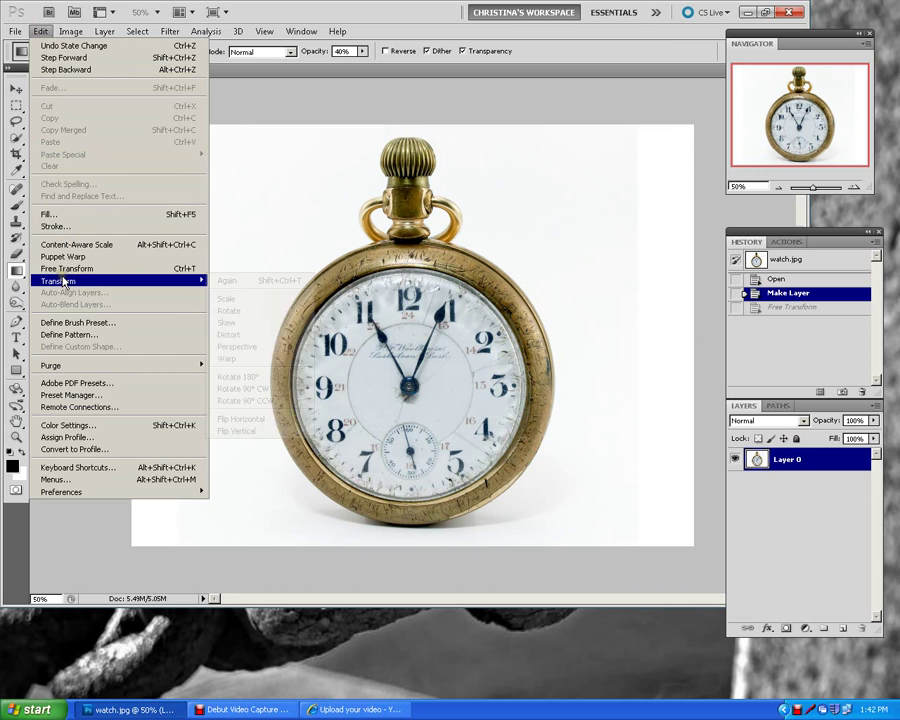
left_click(232, 361)
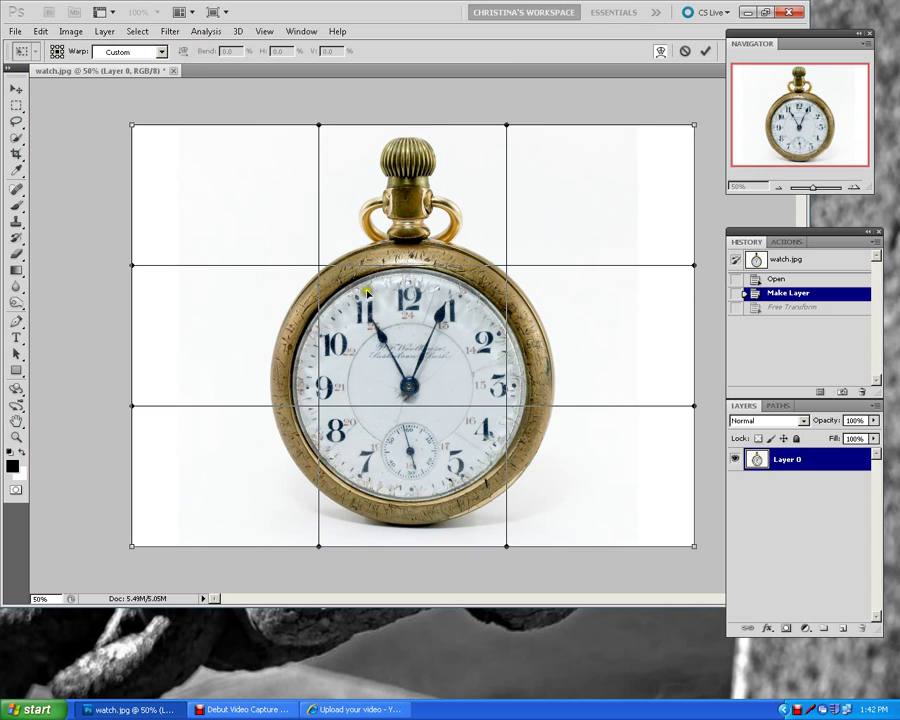
left_click_drag(319, 266, 270, 232)
left_click_drag(474, 251, 550, 235)
left_click_drag(521, 388, 530, 436)
left_click_drag(357, 412, 341, 444)
left_click_drag(304, 272, 279, 233)
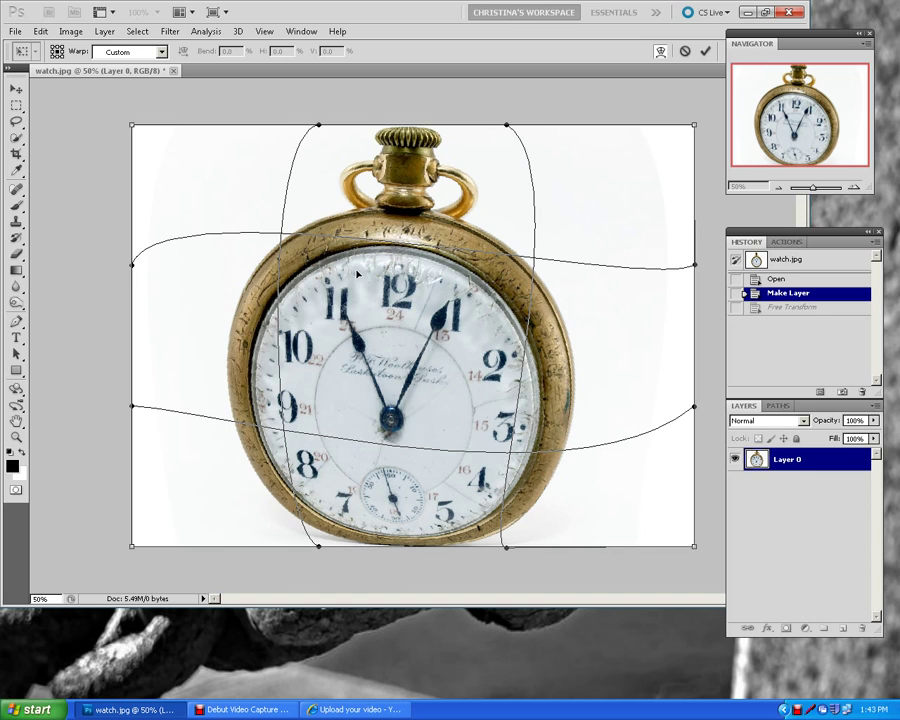
left_click(707, 52)
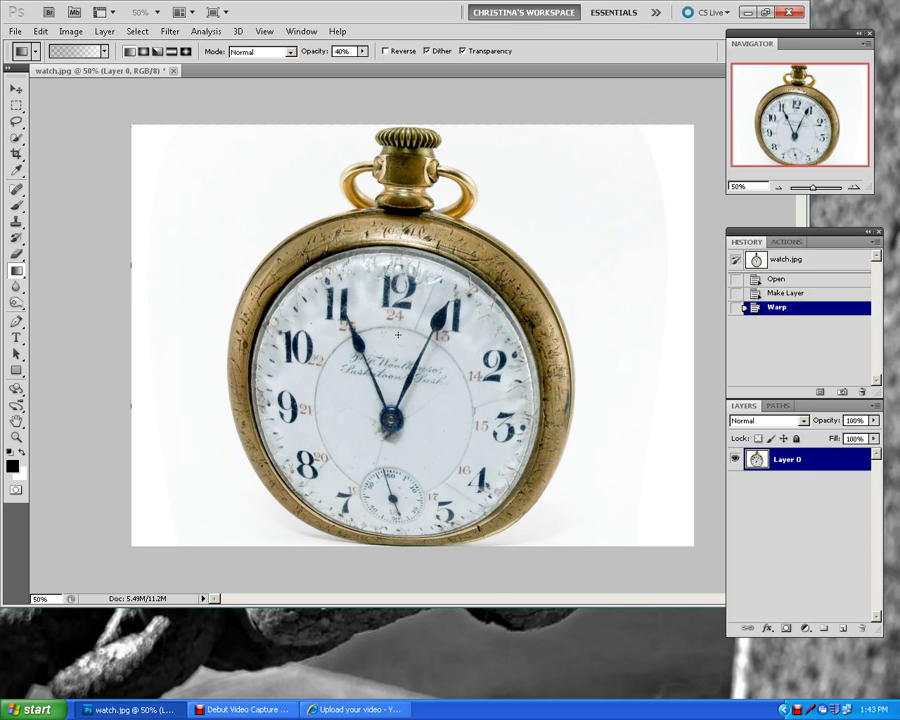
left_click(40, 31)
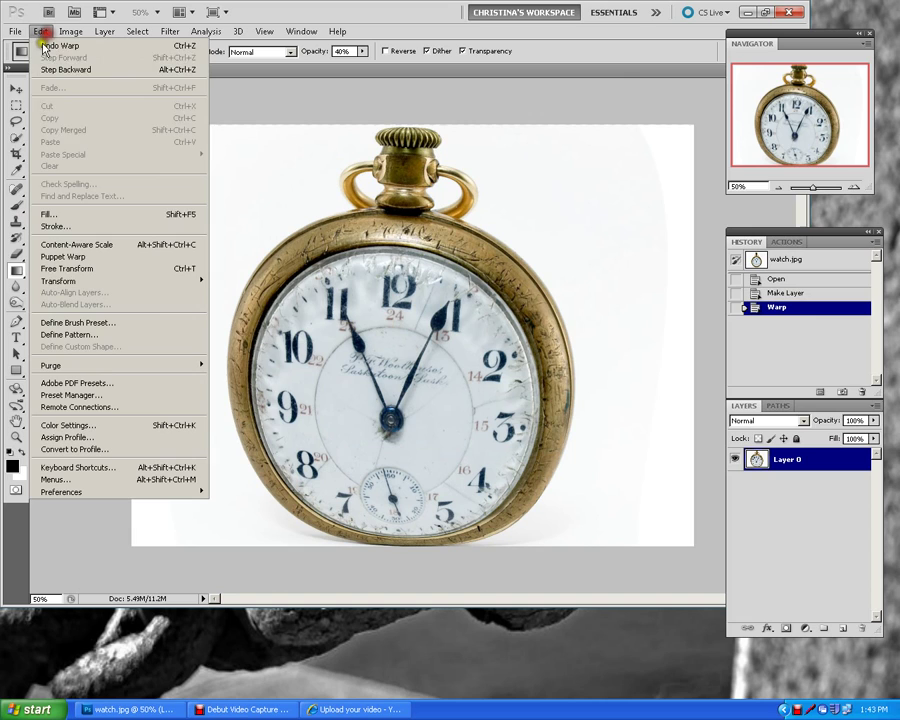
mouse_move(100, 280)
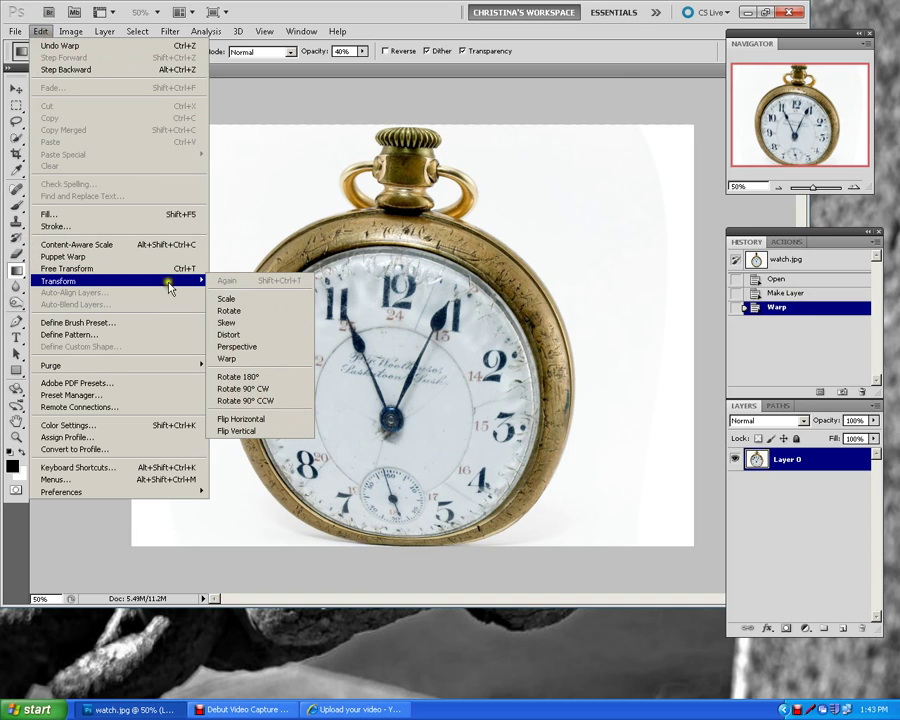
left_click(254, 359)
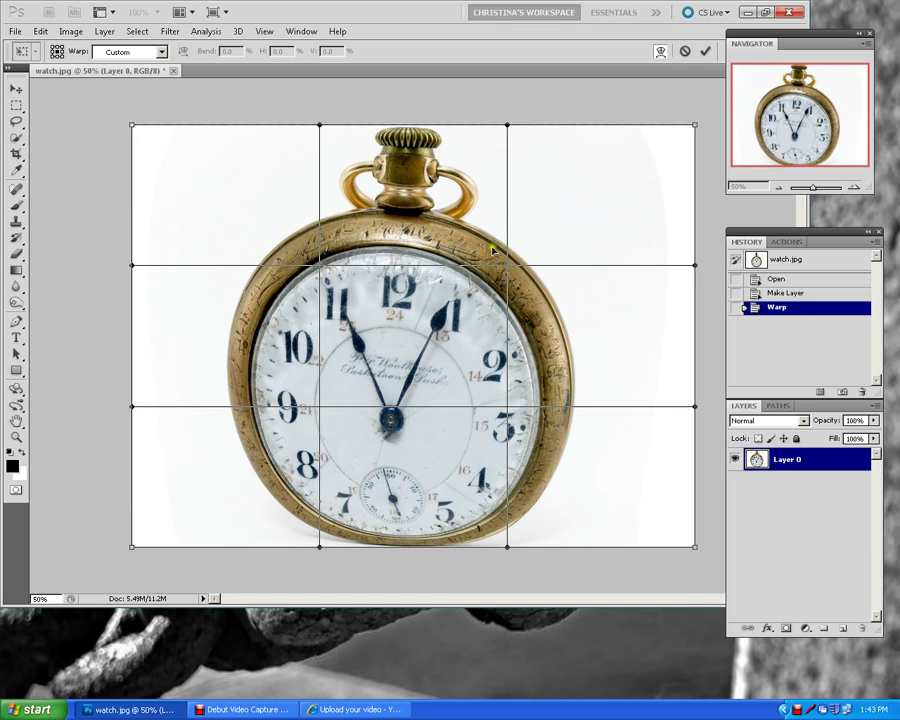
left_click_drag(518, 257, 468, 372)
left_click(685, 51)
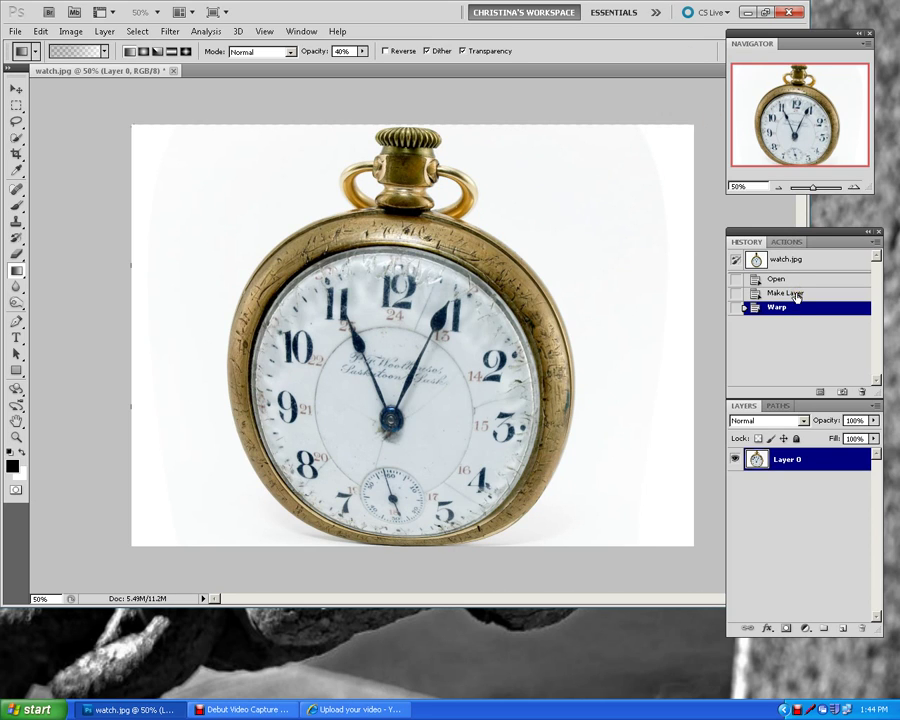
Step: Start a new Warp on Layer 0, dragging the dial downward to bend and tilt the case
left_click(37, 31)
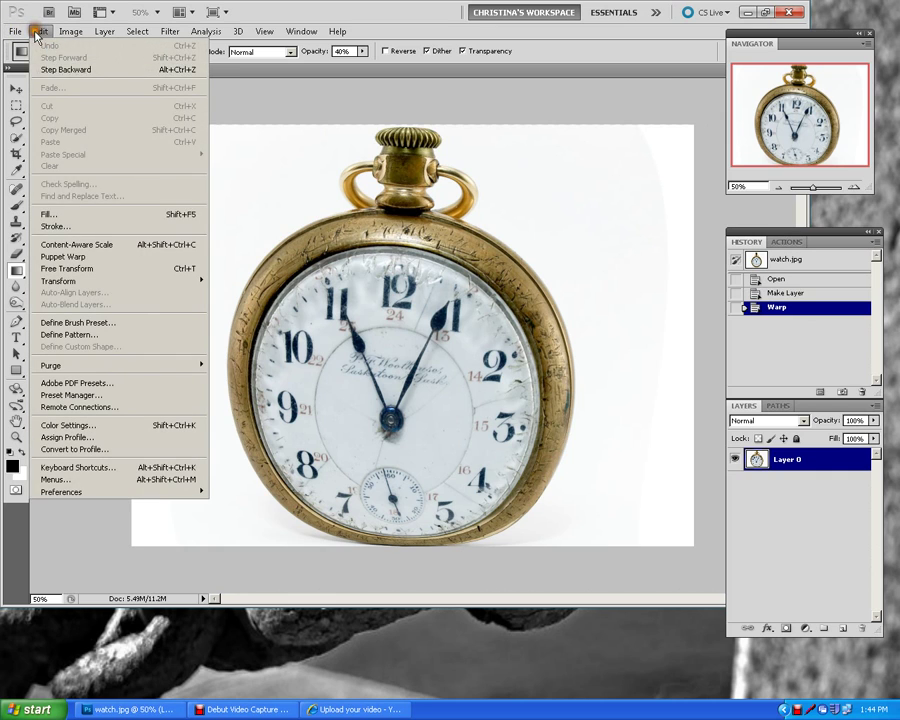
mouse_move(62, 281)
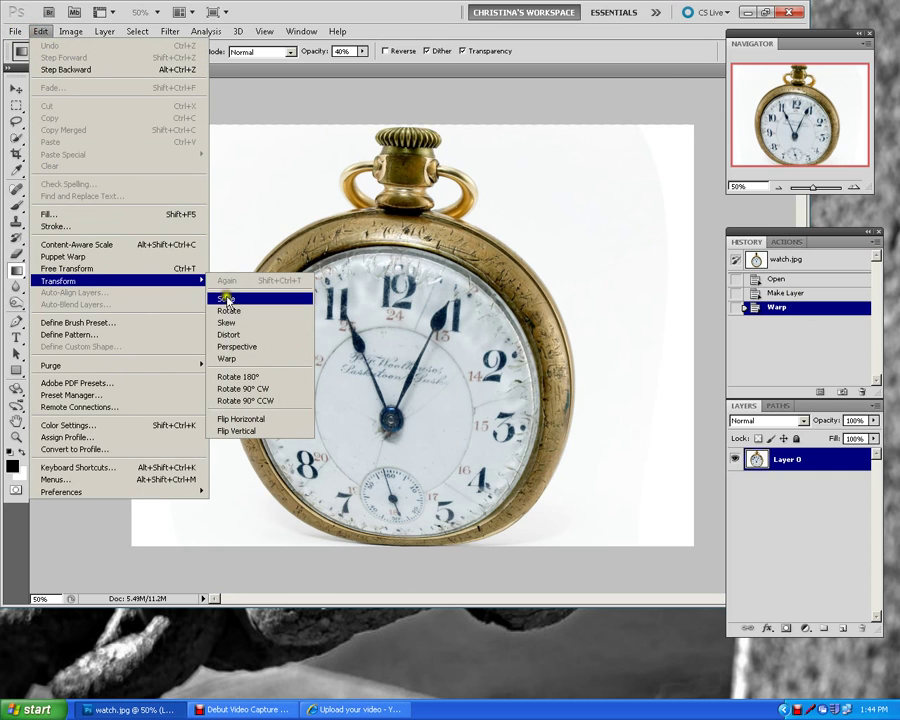
left_click(240, 358)
left_click_drag(446, 330, 435, 384)
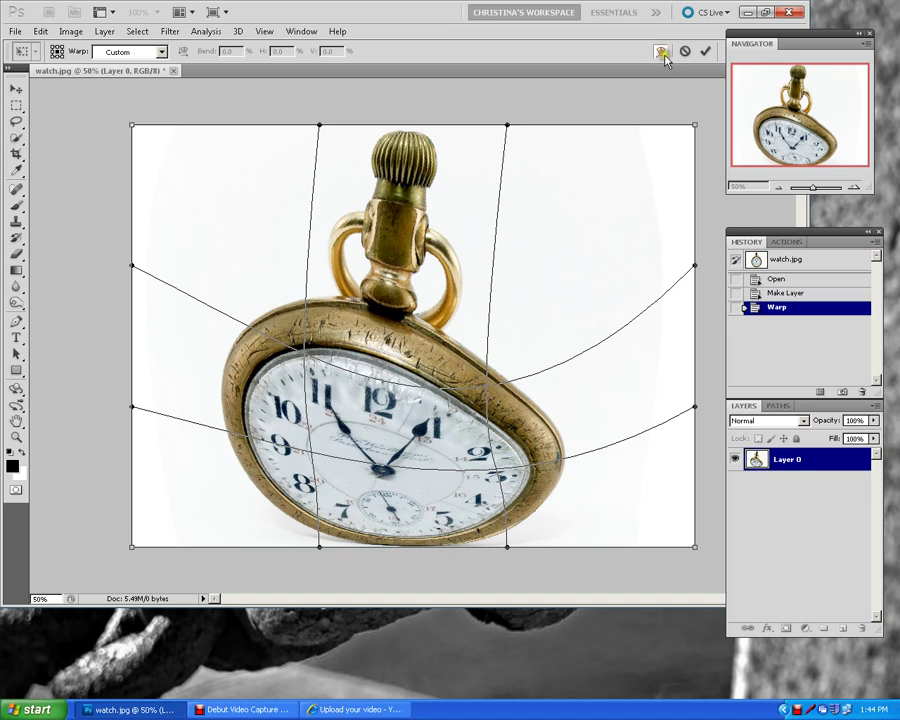
Step: Toggle between the warp mesh and the plain transform box before finishing the warp
left_click(661, 52)
left_click(661, 52)
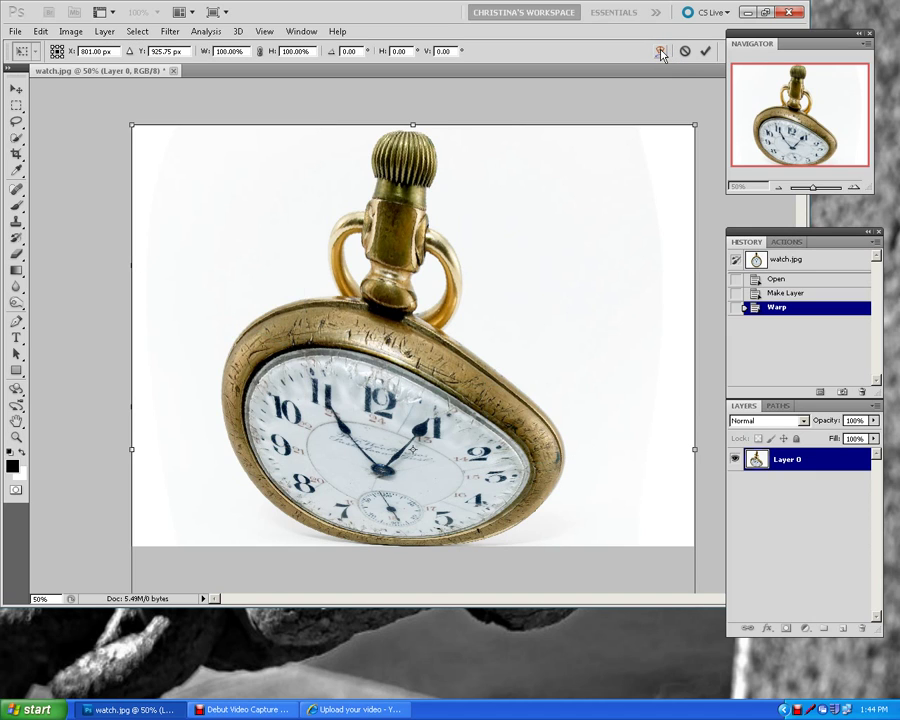
left_click(661, 52)
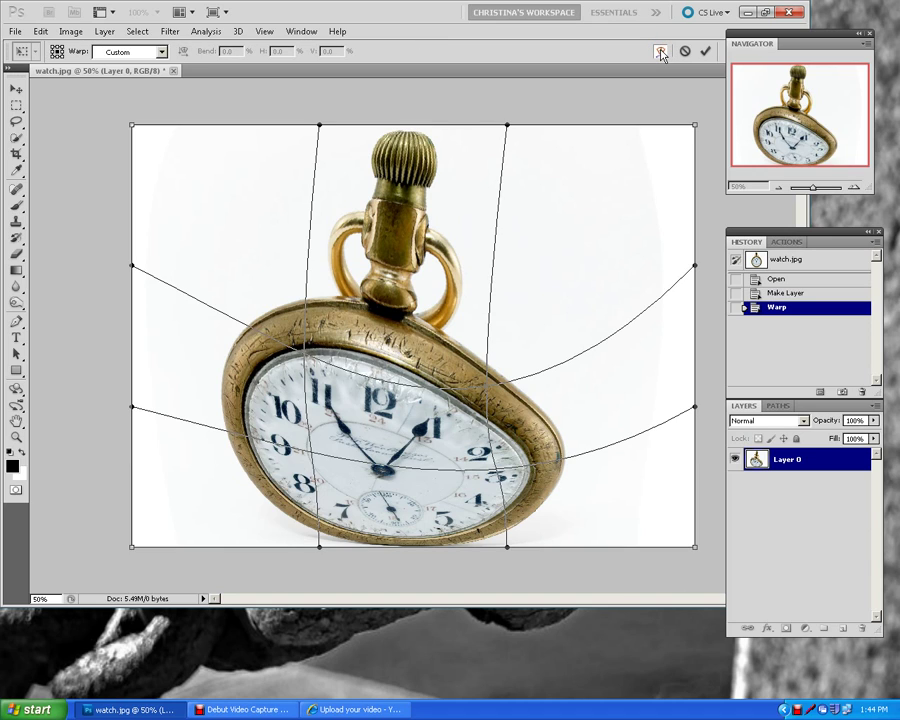
left_click(661, 52)
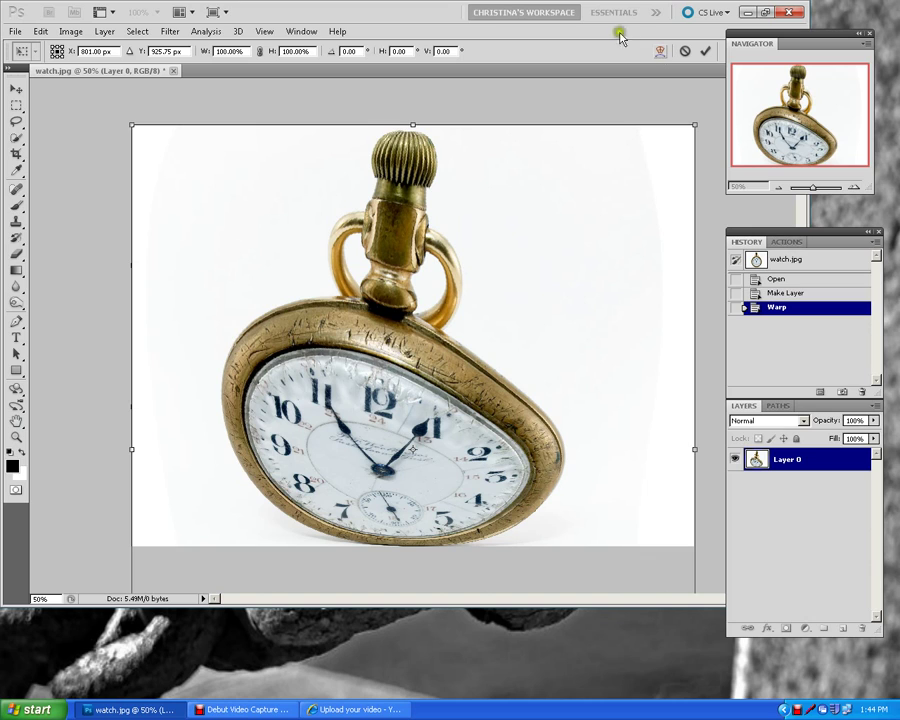
left_click(172, 31)
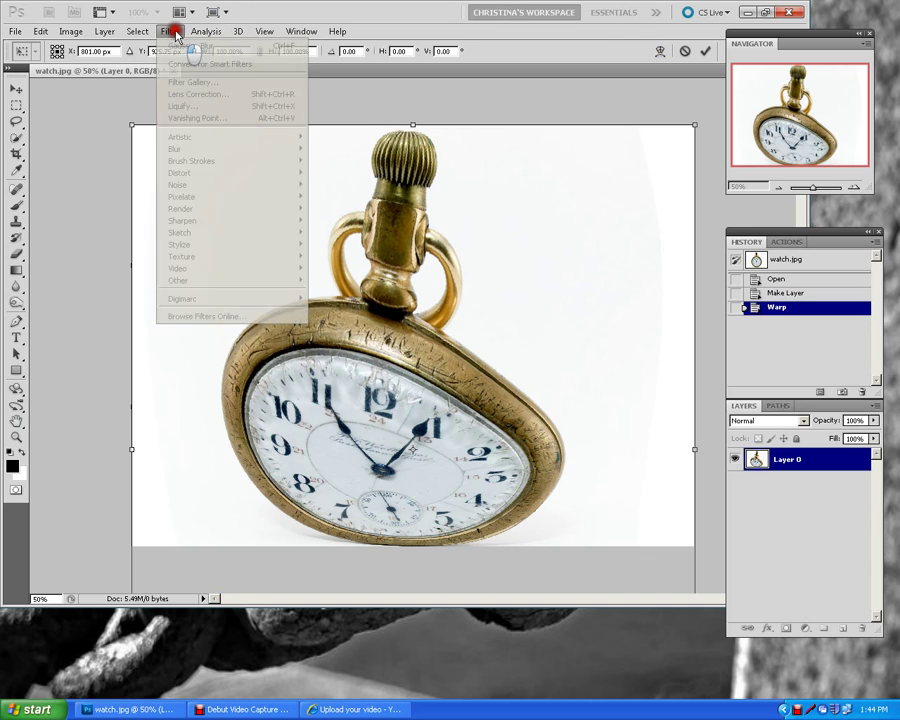
left_click(506, 141)
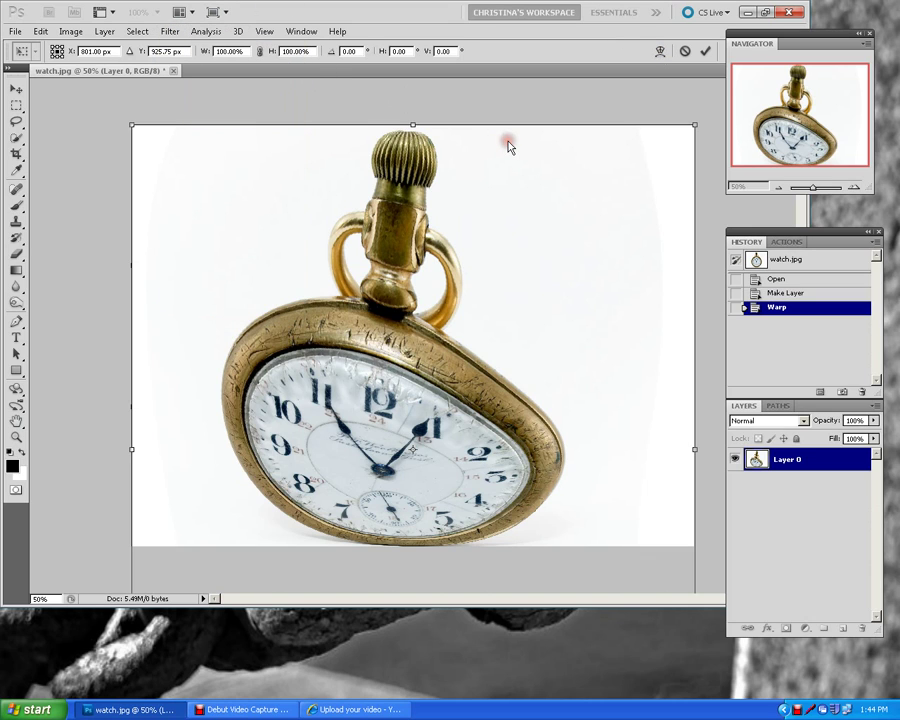
Step: Commit the pending warp and open the Liquify filter on the watch
key("g")
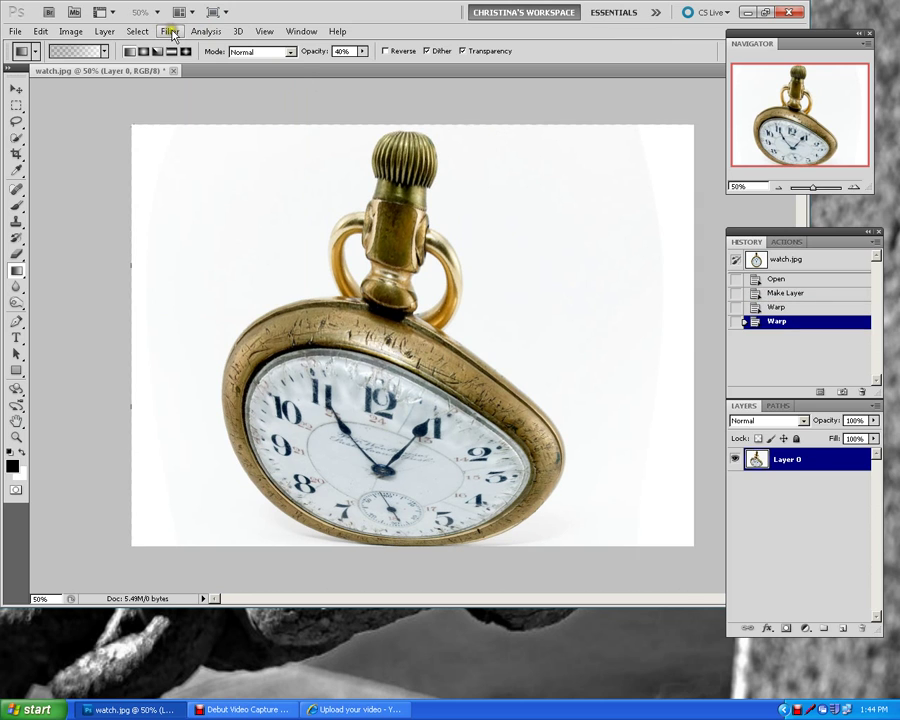
left_click(171, 31)
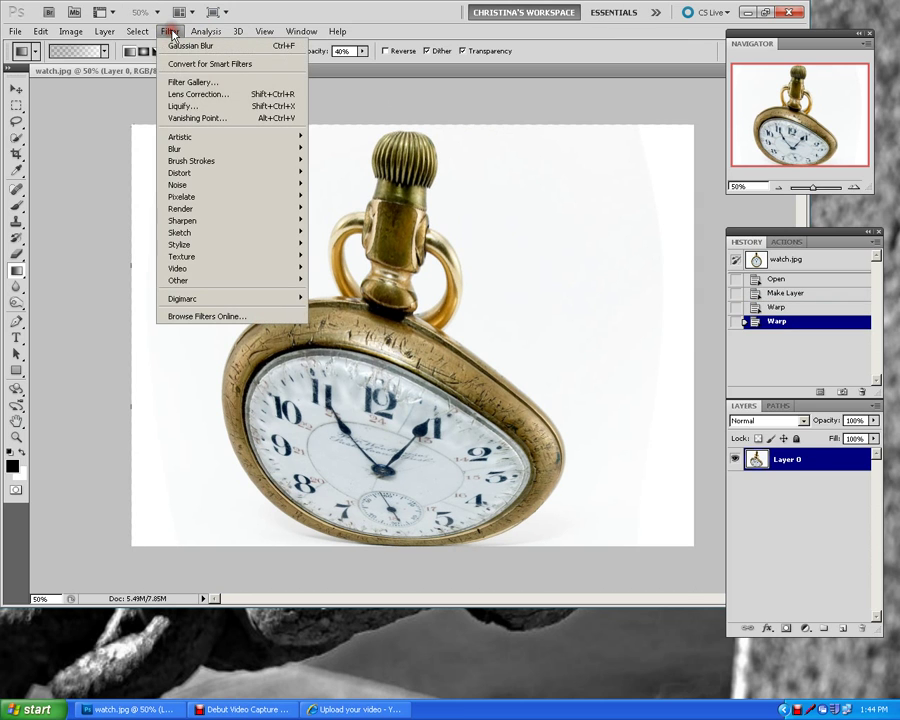
left_click(179, 105)
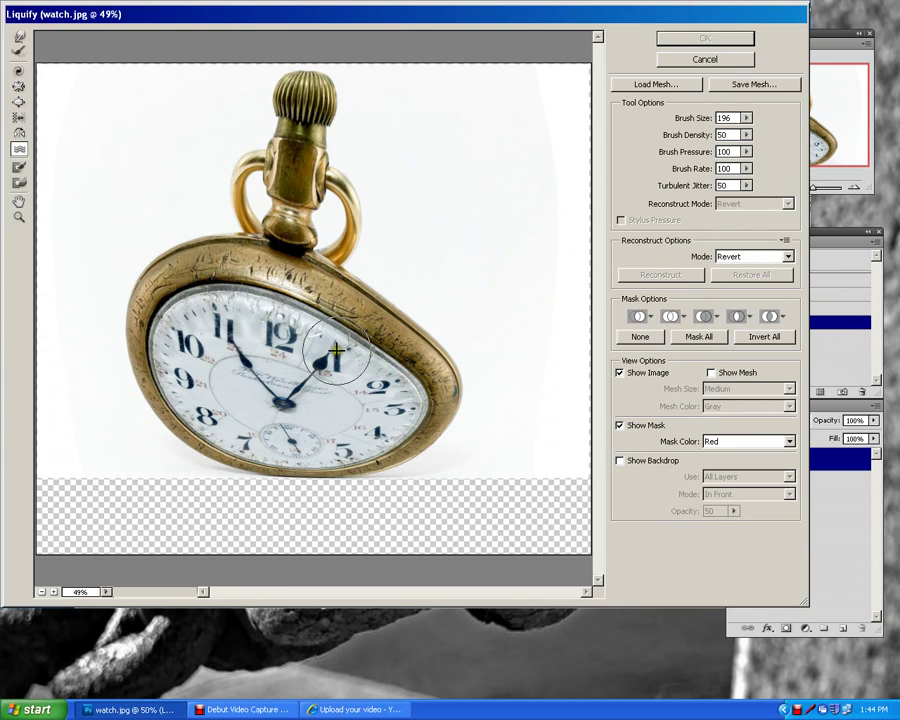
Step: Bloat the hand tip near the 1, reconstruct it back, and take a smaller Freeze Mask brush
left_click(20, 103)
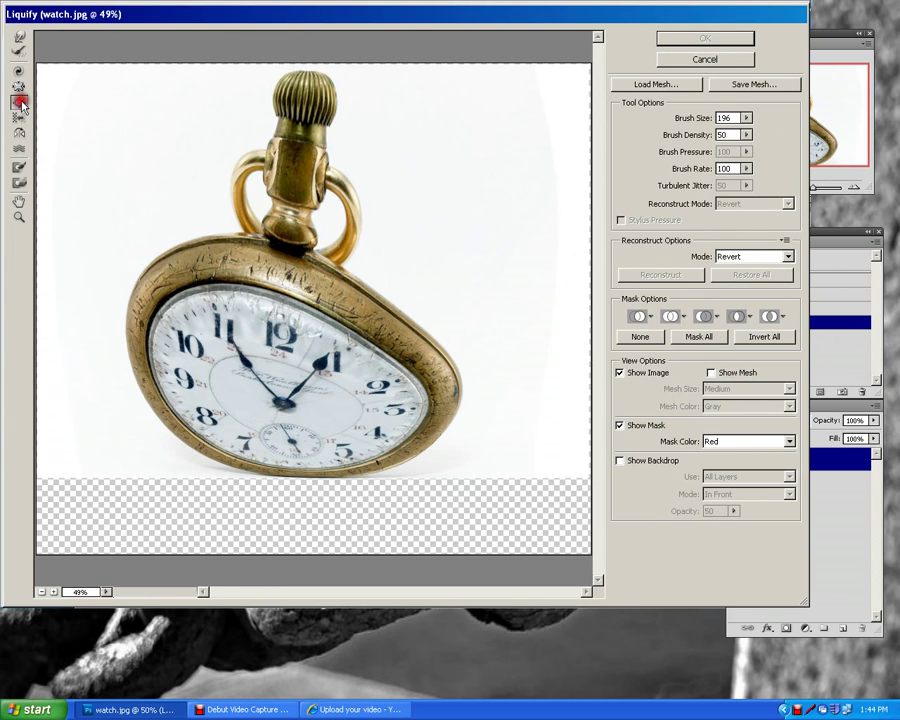
left_click(320, 361)
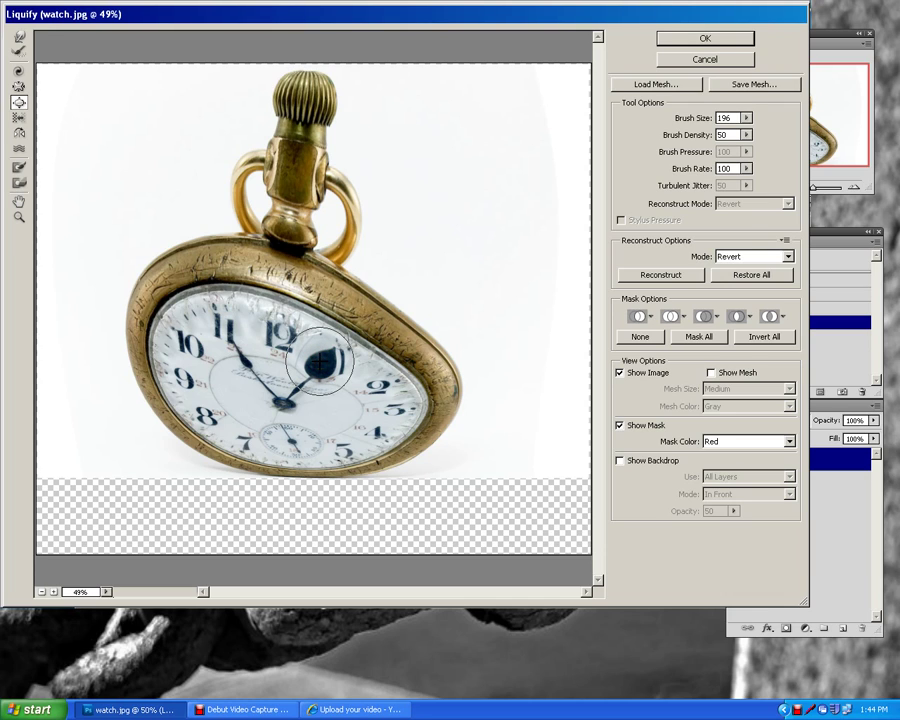
mouse_move(319, 362)
left_mouse_down()
mouse_move(341, 393)
mouse_move(342, 362)
left_mouse_up()
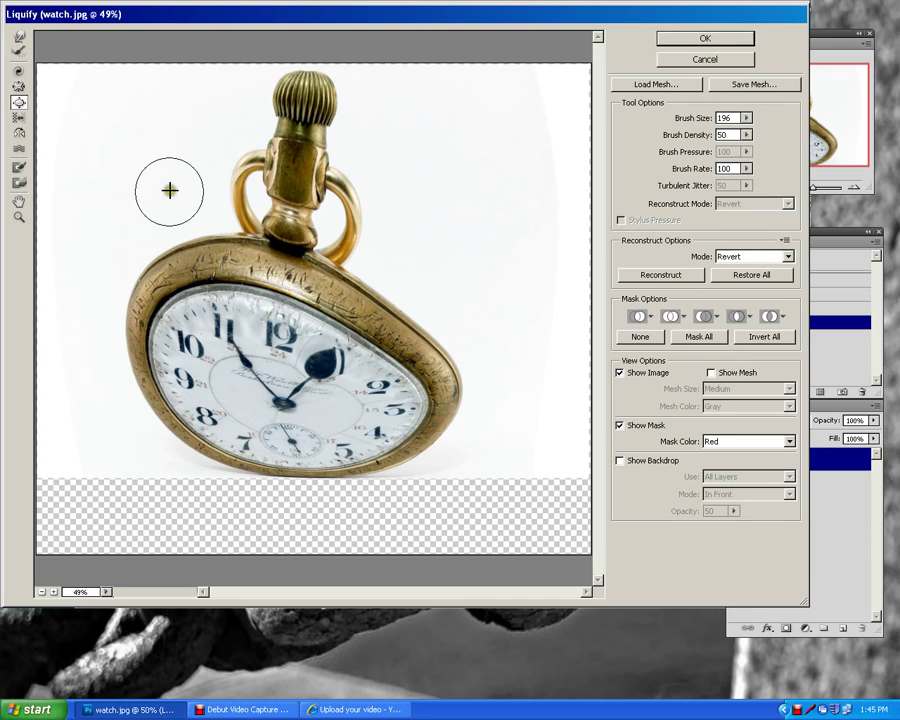
left_click(20, 53)
mouse_move(340, 366)
left_mouse_down()
mouse_move(337, 354)
mouse_move(313, 353)
mouse_move(330, 345)
mouse_move(314, 366)
mouse_move(322, 360)
left_mouse_up()
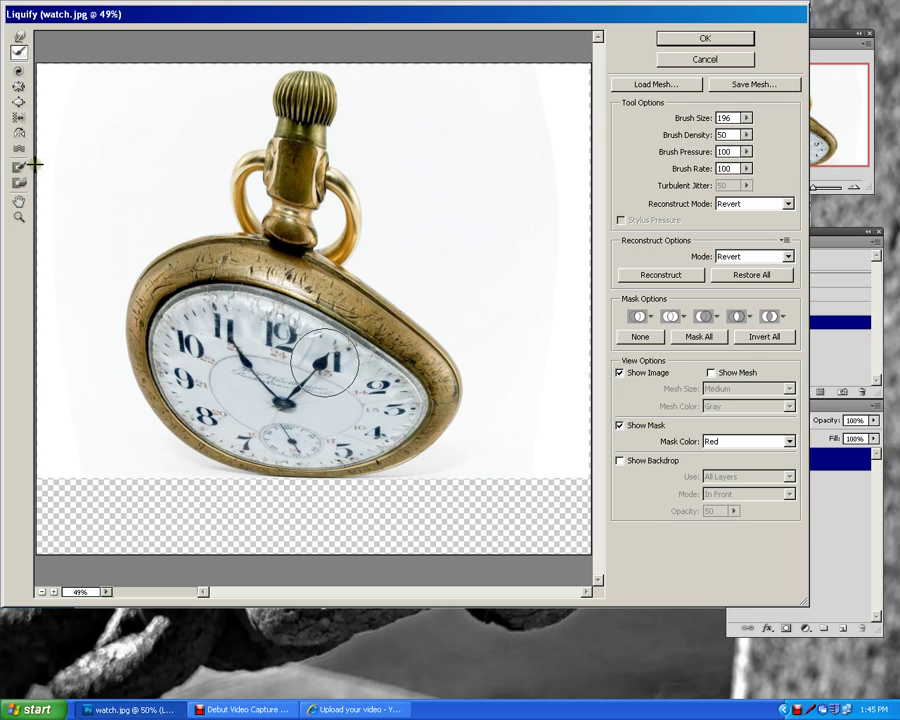
left_click(19, 167)
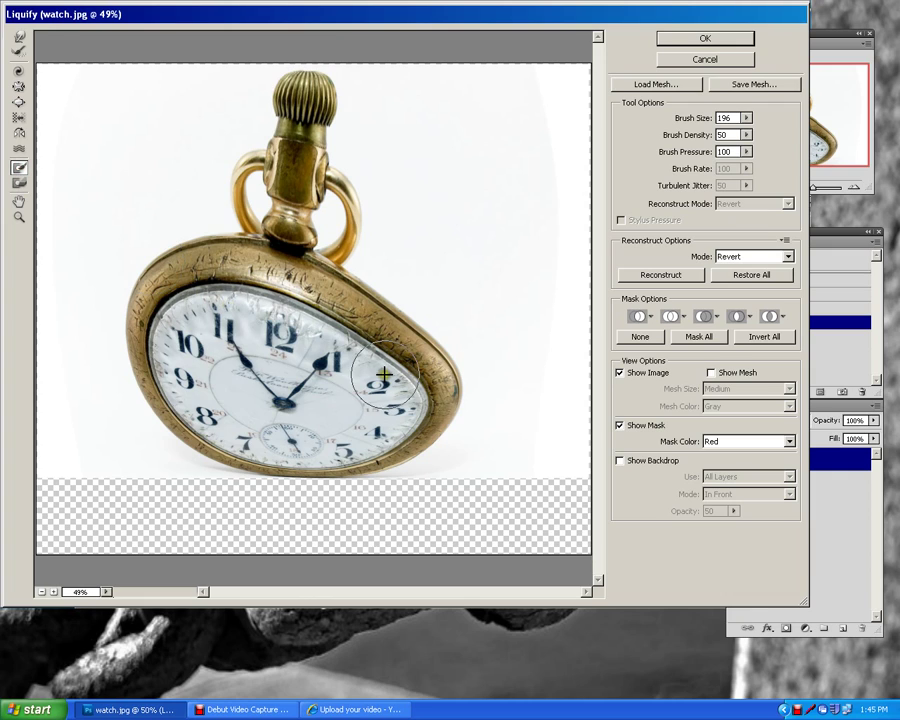
key("bracketleft")
key("bracketleft")
key("bracketleft")
key("bracketleft")
key("bracketleft")
key("bracketleft")
key("bracketleft")
key("bracketleft")
key("bracketleft")
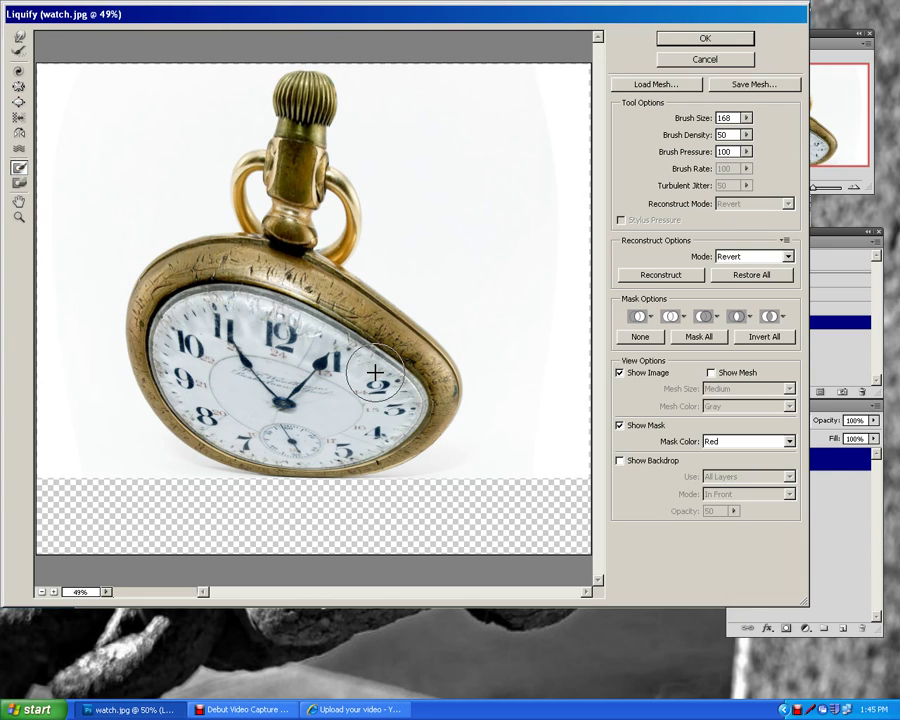
Step: At brush size 42, paint freeze mask over the hand tips near the 1 and the 11
key("bracketleft")
key("bracketleft")
key("bracketleft")
key("bracketleft")
key("bracketleft")
key("bracketleft")
key("bracketleft")
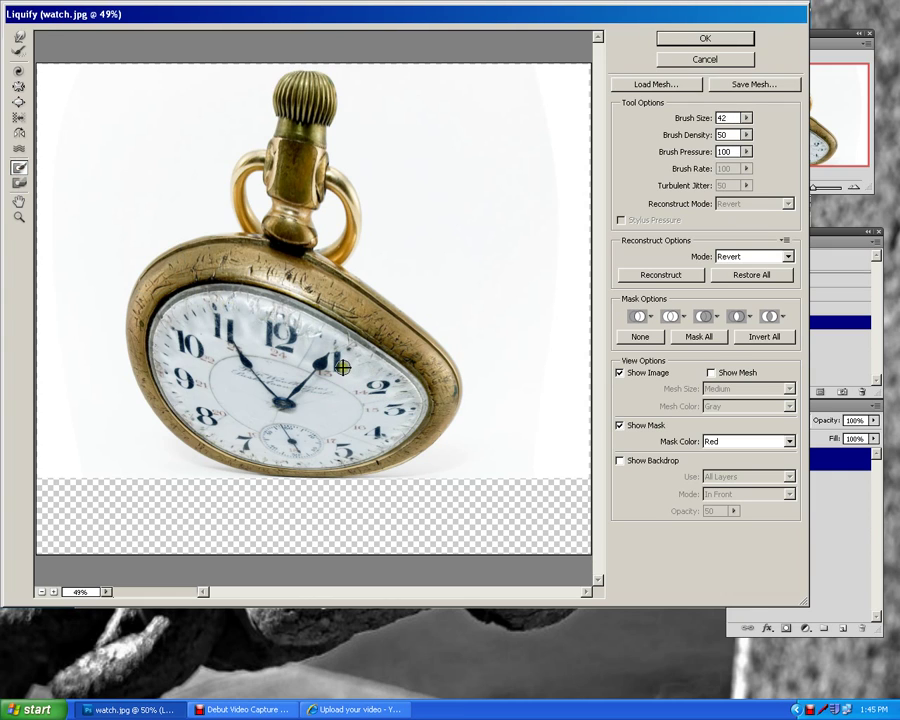
mouse_move(336, 357)
left_mouse_down()
mouse_move(322, 347)
mouse_move(307, 362)
mouse_move(315, 378)
mouse_move(340, 360)
mouse_move(315, 350)
mouse_move(302, 373)
left_mouse_up()
mouse_move(244, 338)
left_mouse_down()
mouse_move(228, 358)
mouse_move(247, 365)
mouse_move(254, 352)
mouse_move(242, 340)
mouse_move(236, 356)
mouse_move(246, 374)
mouse_move(262, 362)
mouse_move(255, 337)
left_mouse_up()
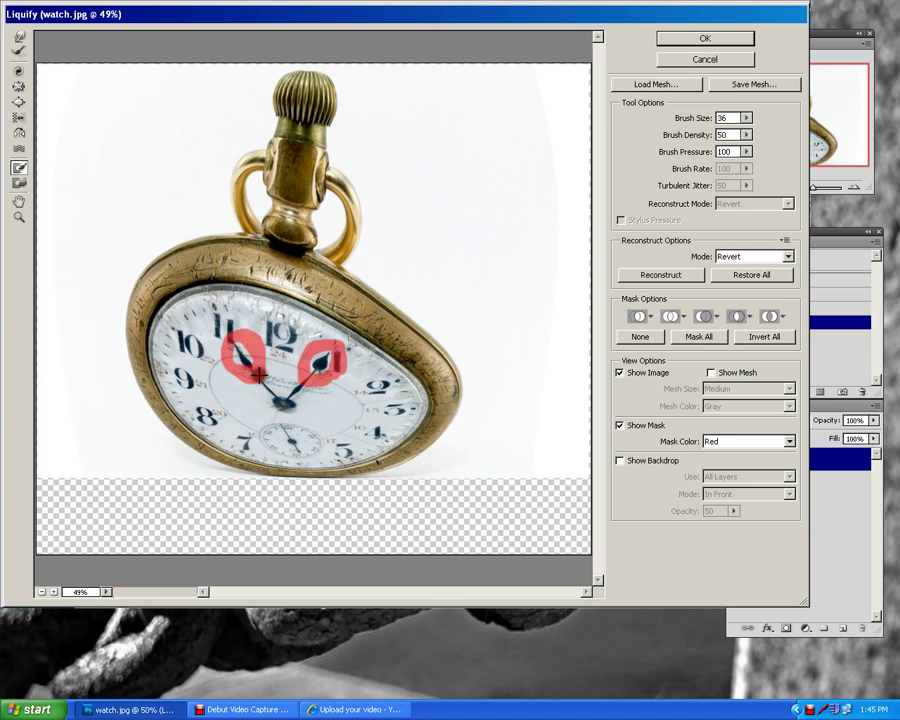
Step: Bloat with a 316-size brush, then use the Reconstruct Tool to restore the area around the hands
left_click(19, 102)
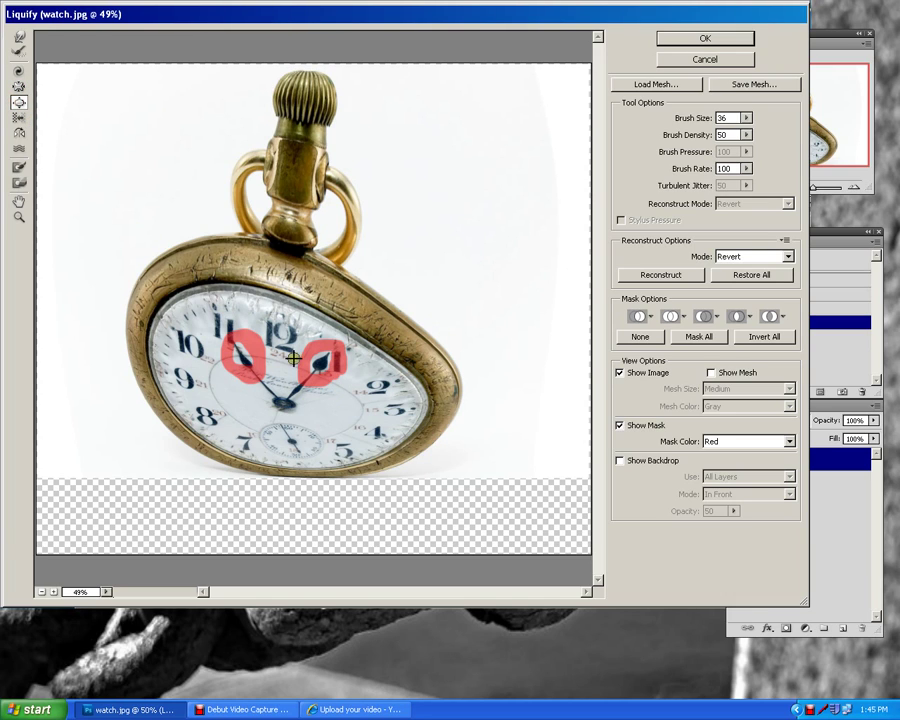
left_click_drag(746, 134, 683, 135)
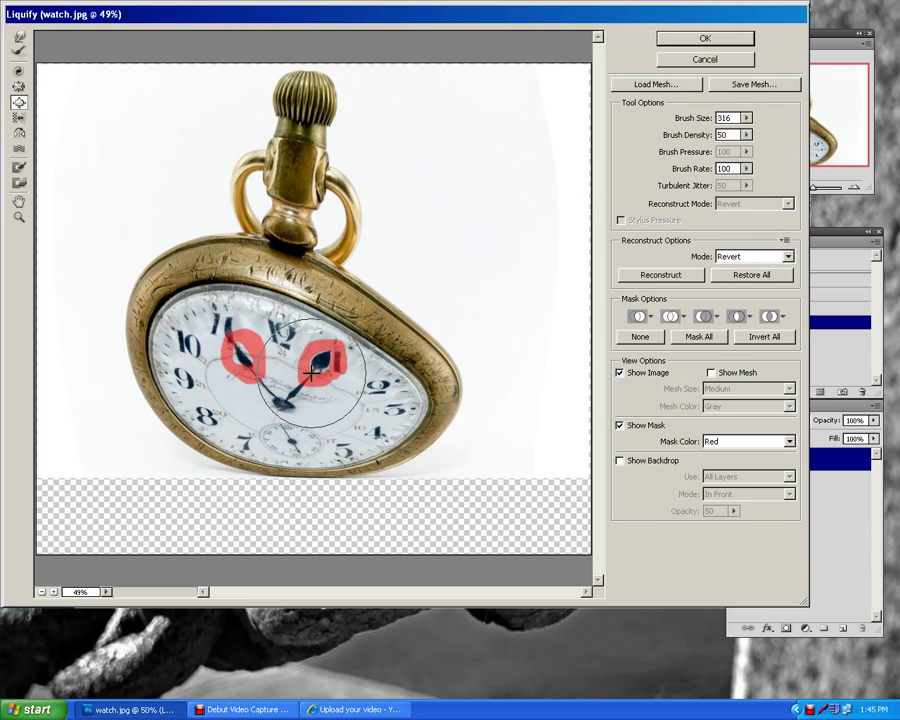
left_click(19, 52)
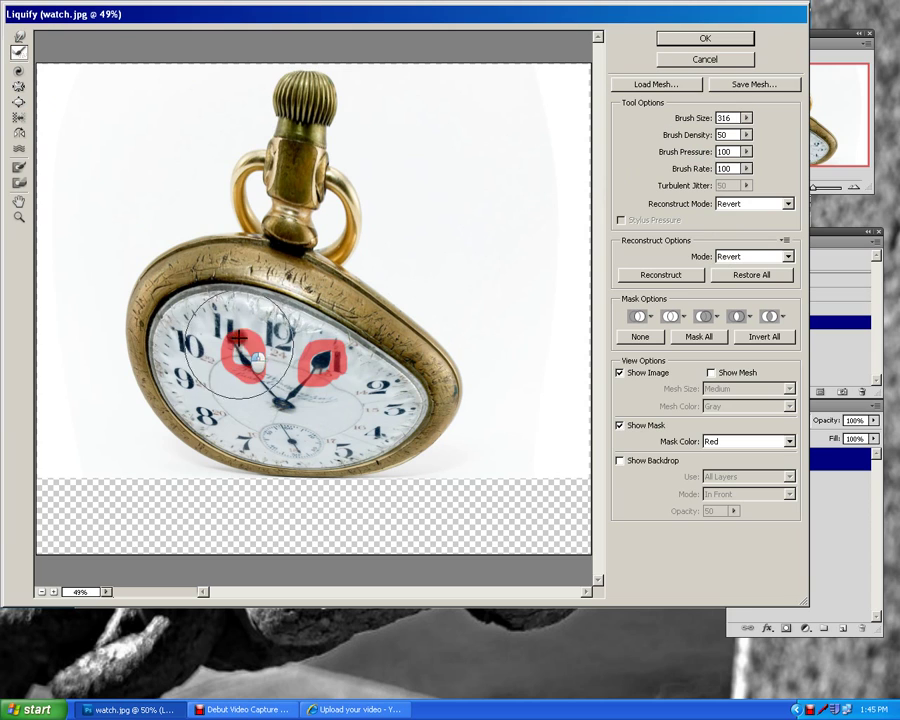
left_click_drag(240, 340, 320, 350)
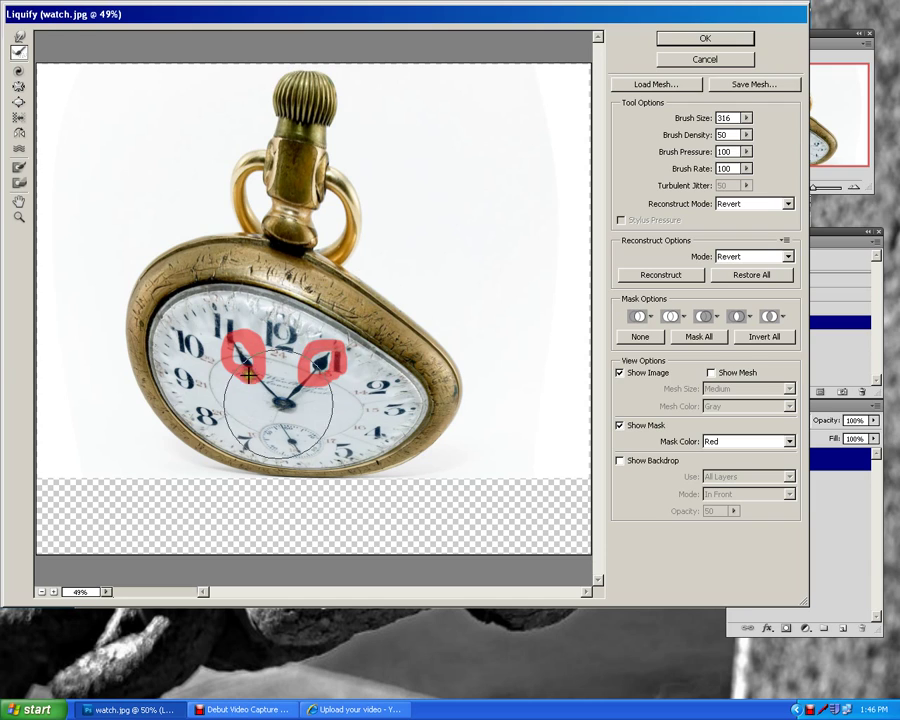
Step: Set the Bloat Tool brush size to 136 and swell the centre hub into a large dark disc
left_click(20, 102)
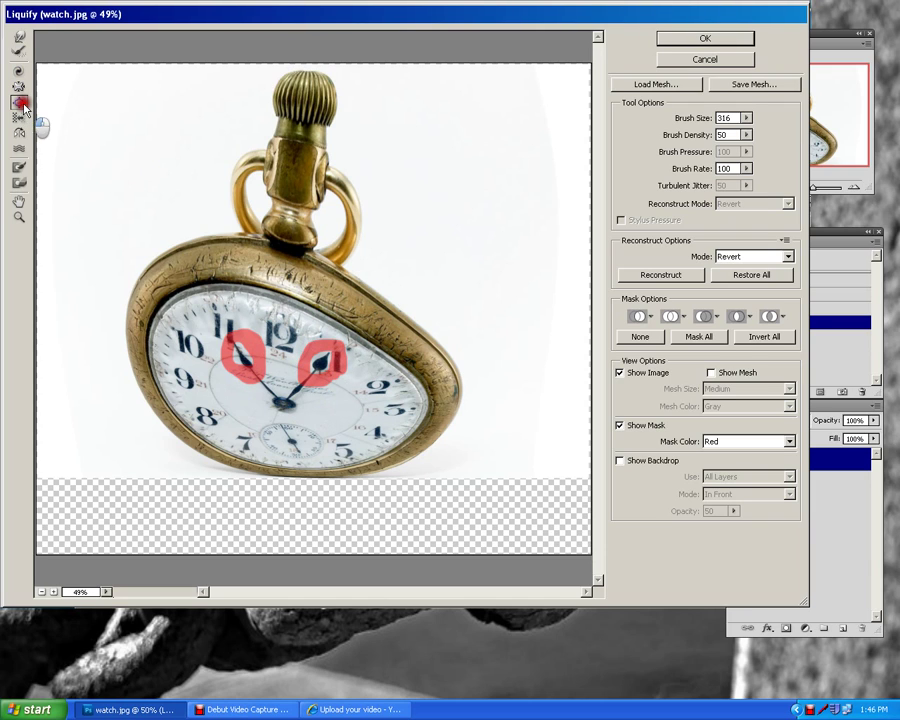
left_click(746, 118)
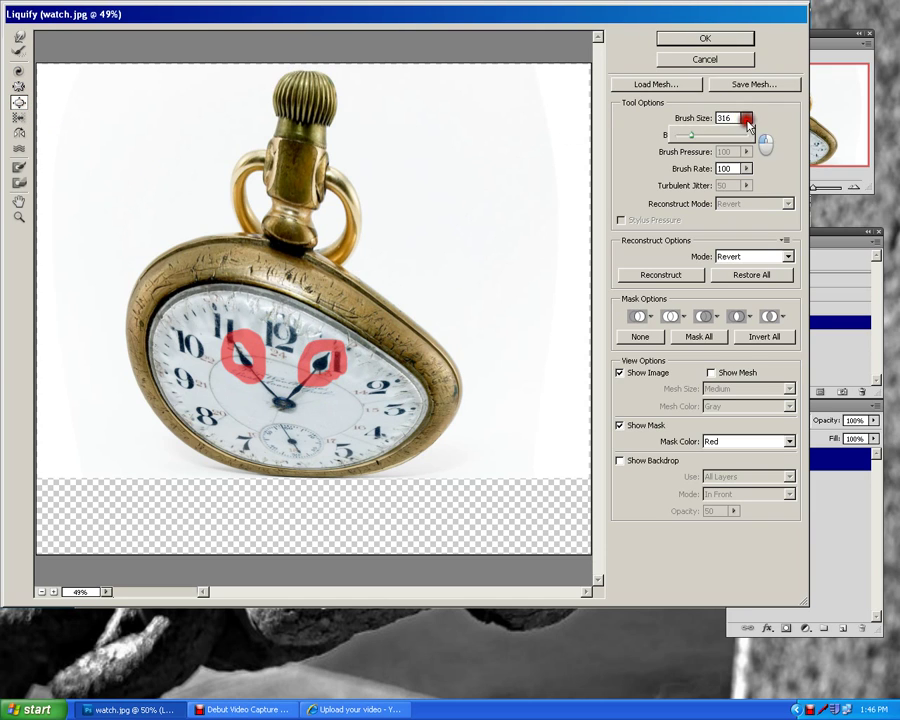
left_click_drag(690, 134, 683, 134)
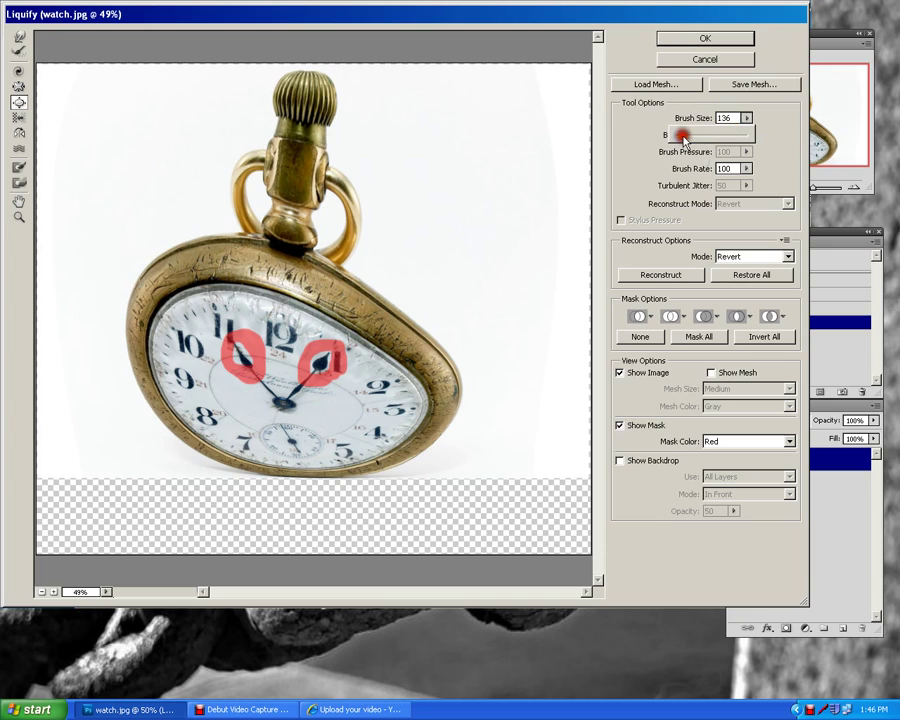
left_click(324, 364)
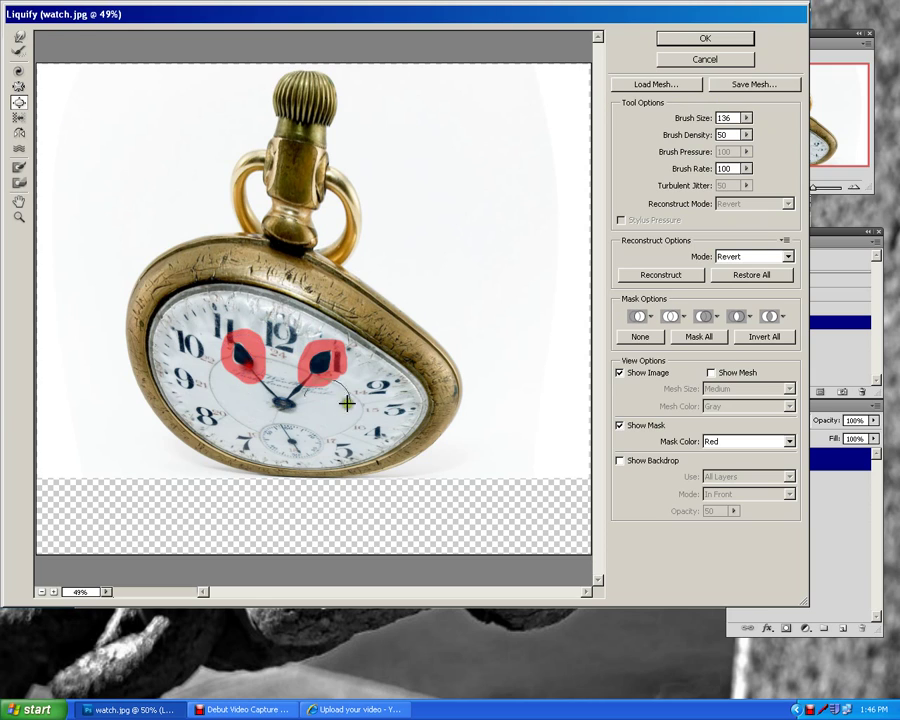
left_click(283, 401)
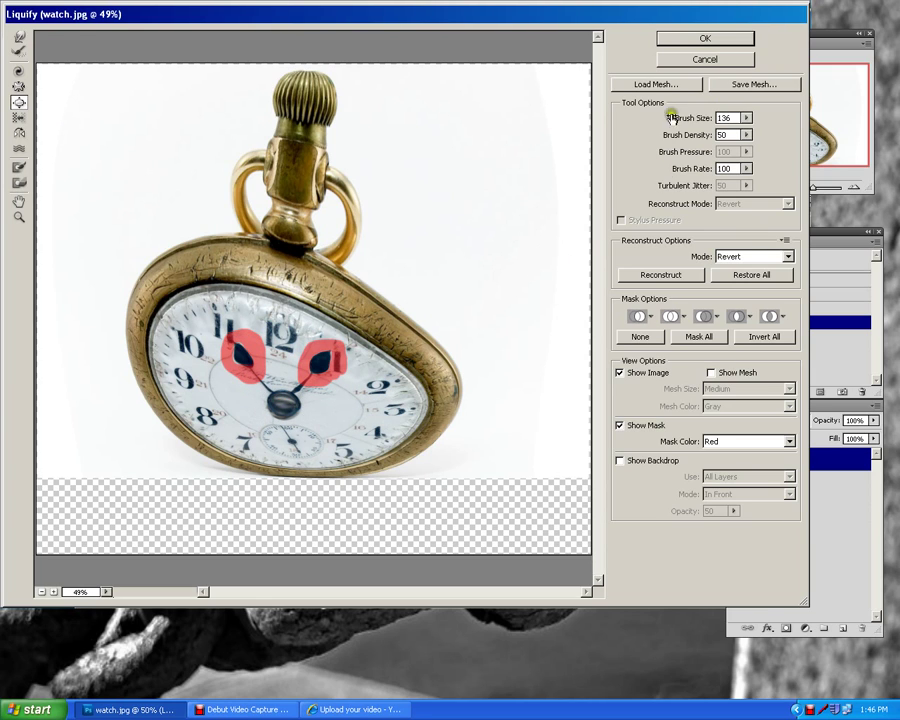
Step: Commit the Liquify edit, compare with the previous Warp history state, then return to Liquify
left_click(698, 40)
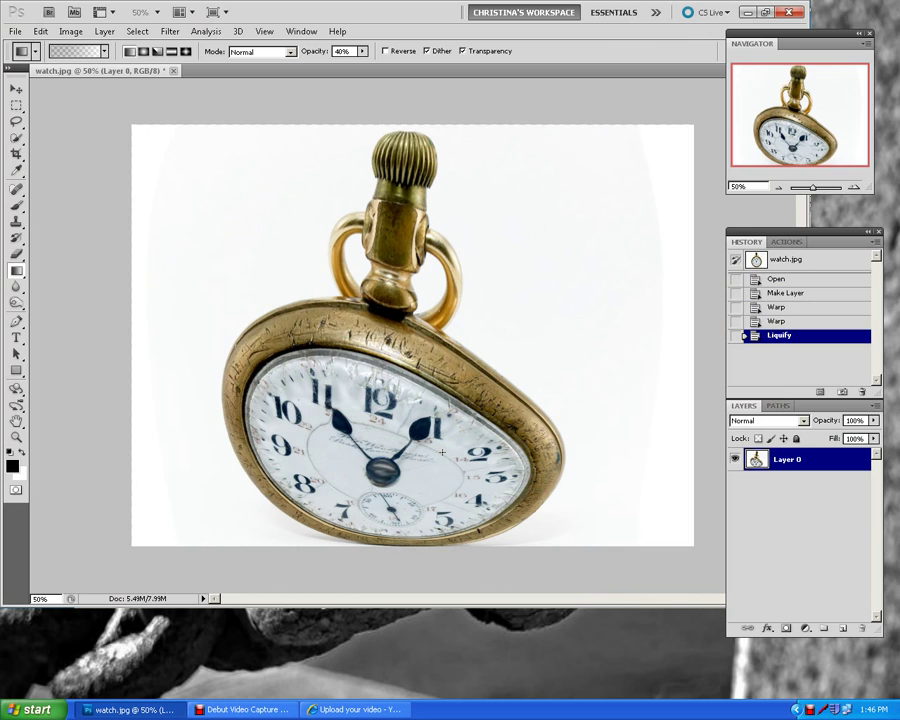
left_click(801, 322)
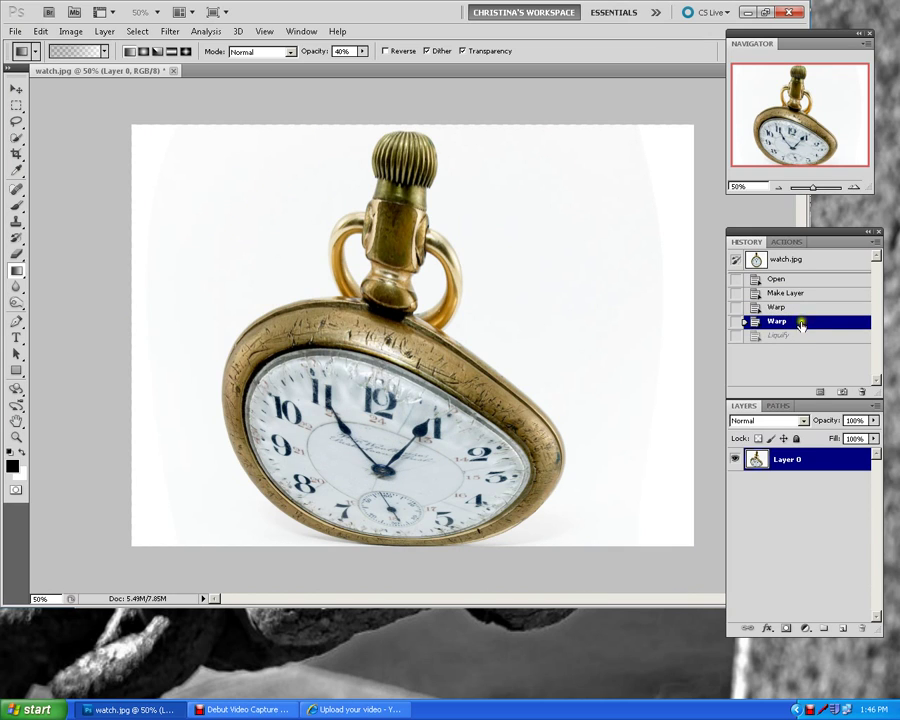
left_click(800, 336)
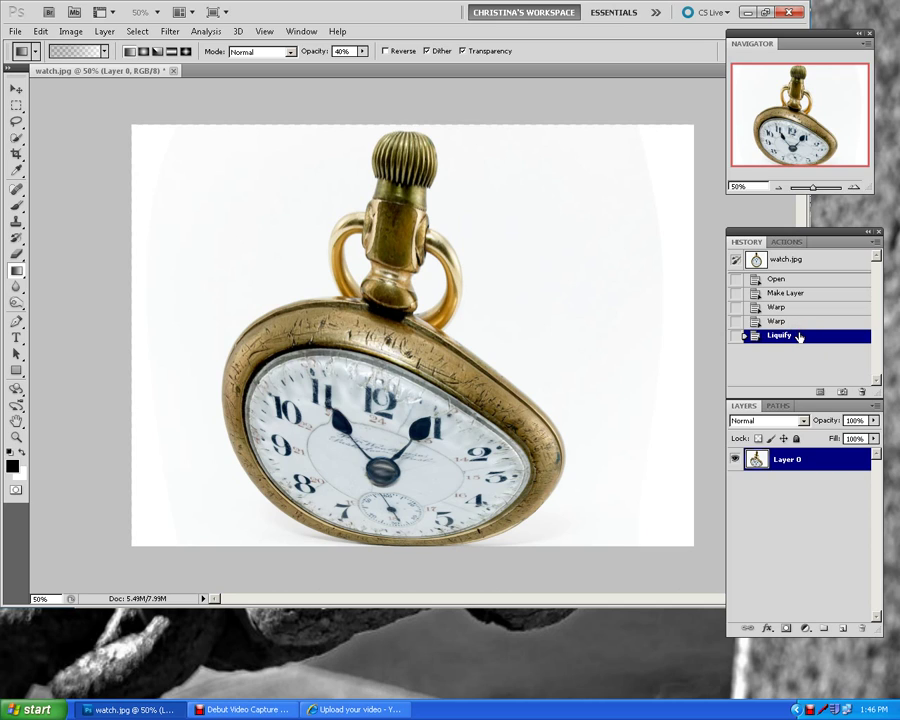